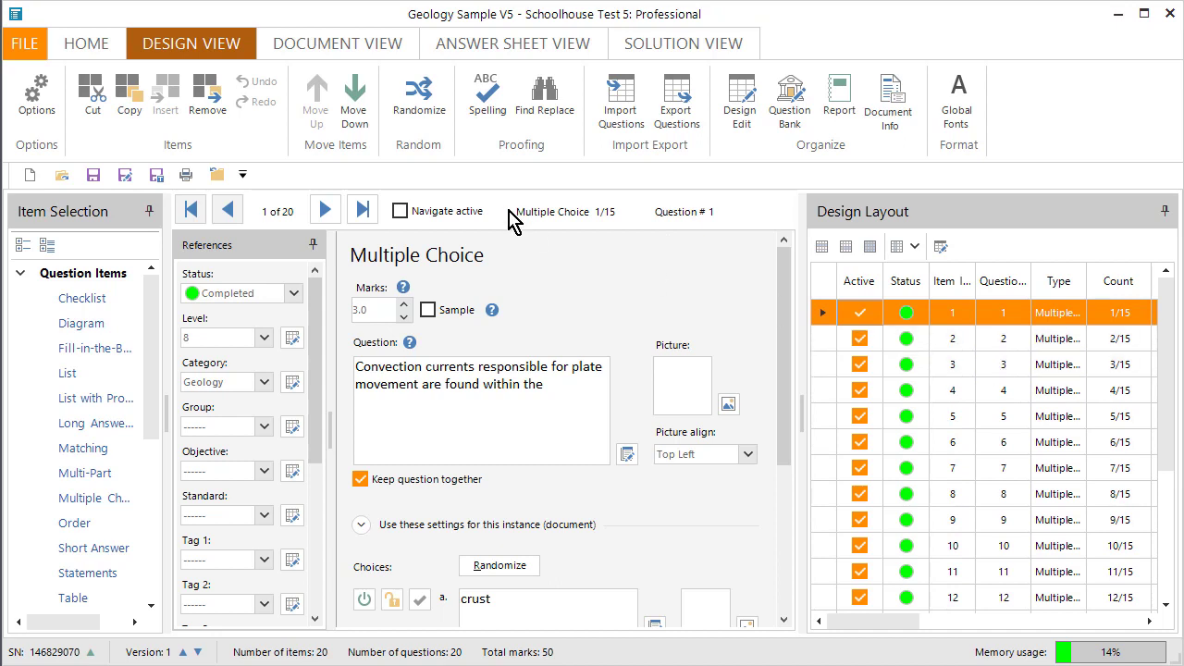
Preview the Geology Test as a two-column printable page labelled GeoTest-1.
click(315, 43)
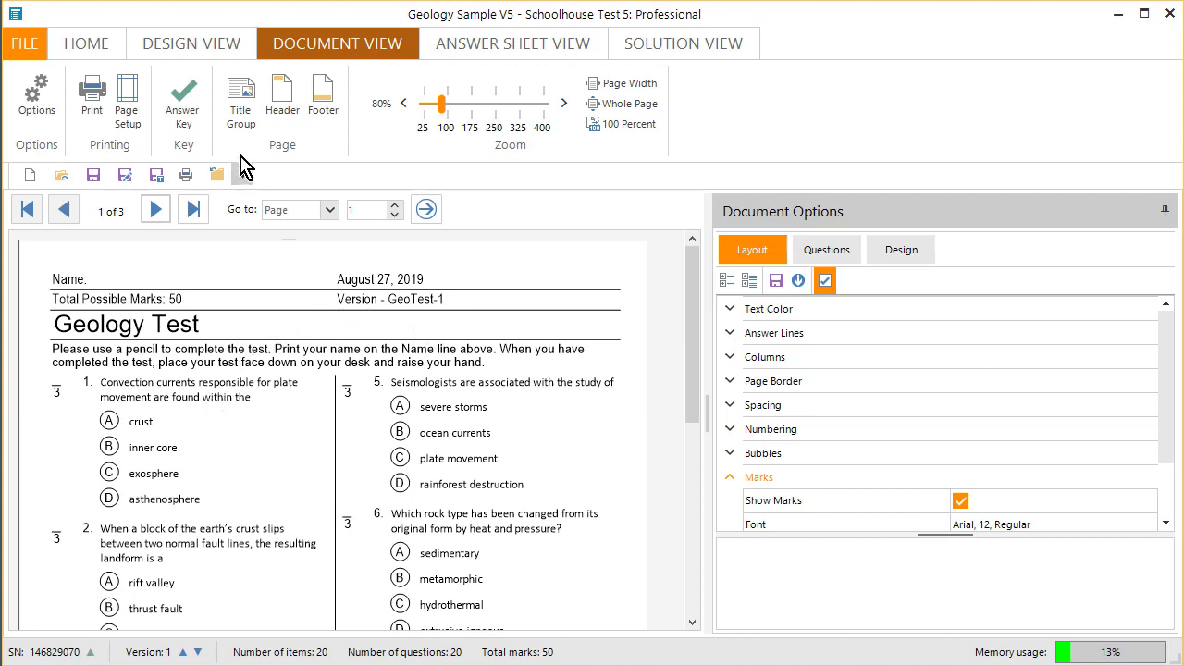
Randomize the Geology Test with default options to produce version 2.
click(193, 48)
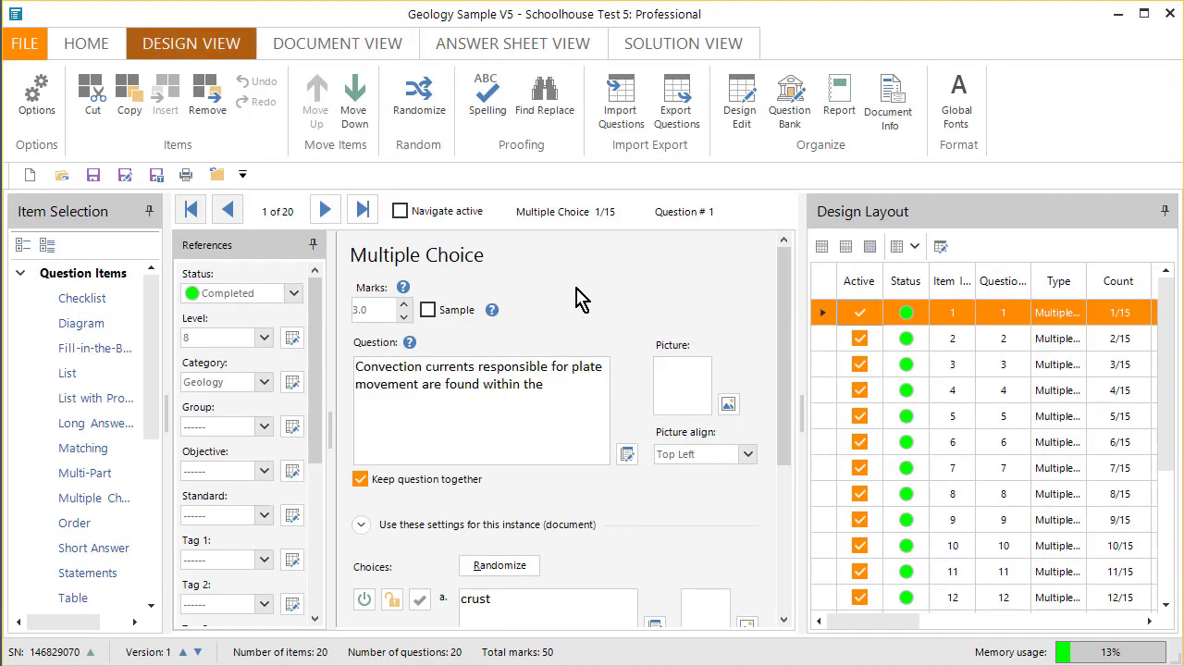
click(420, 116)
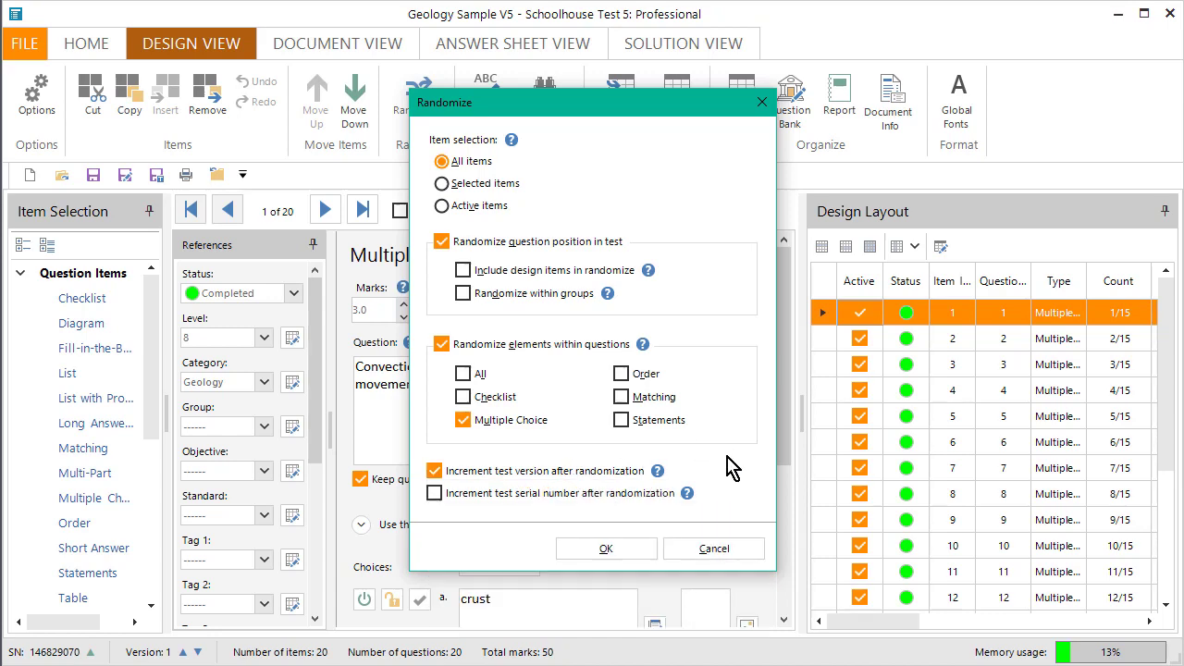
click(634, 553)
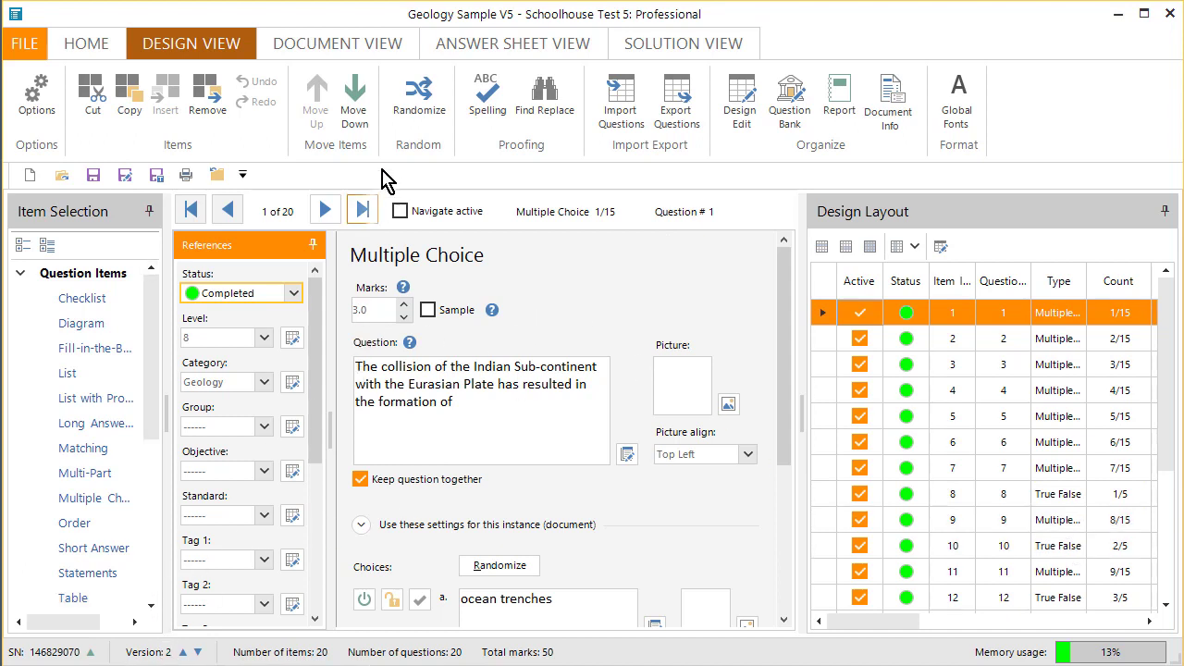
Check the page preview, then randomize again with default options to create version 3.
click(355, 53)
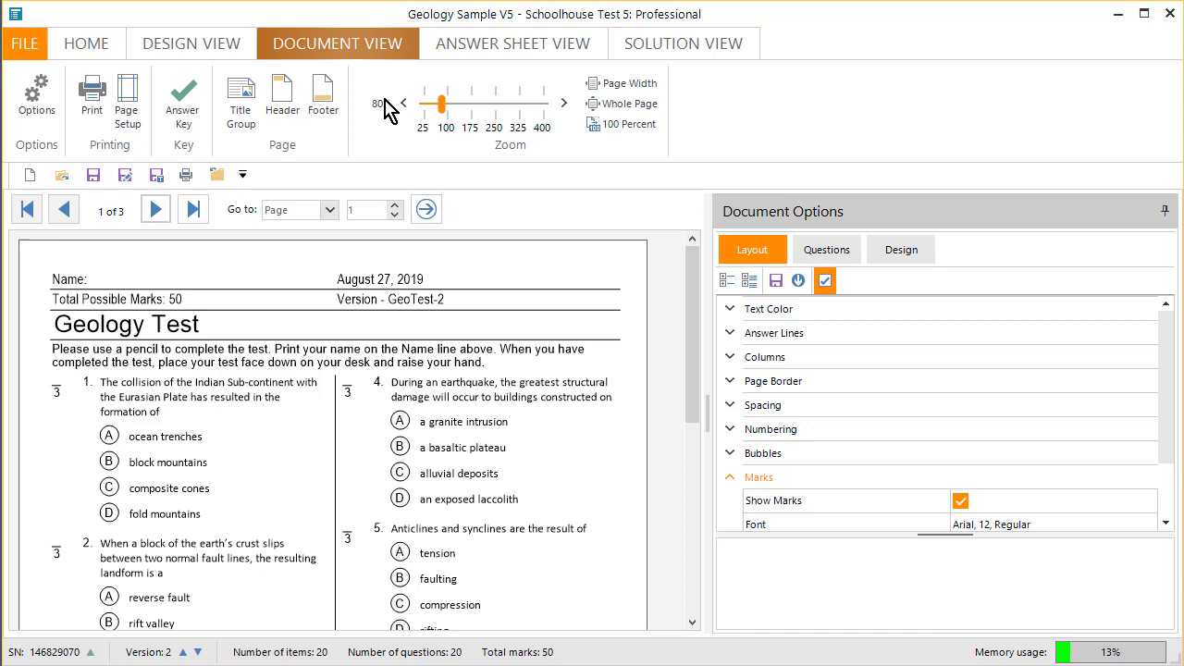
click(207, 48)
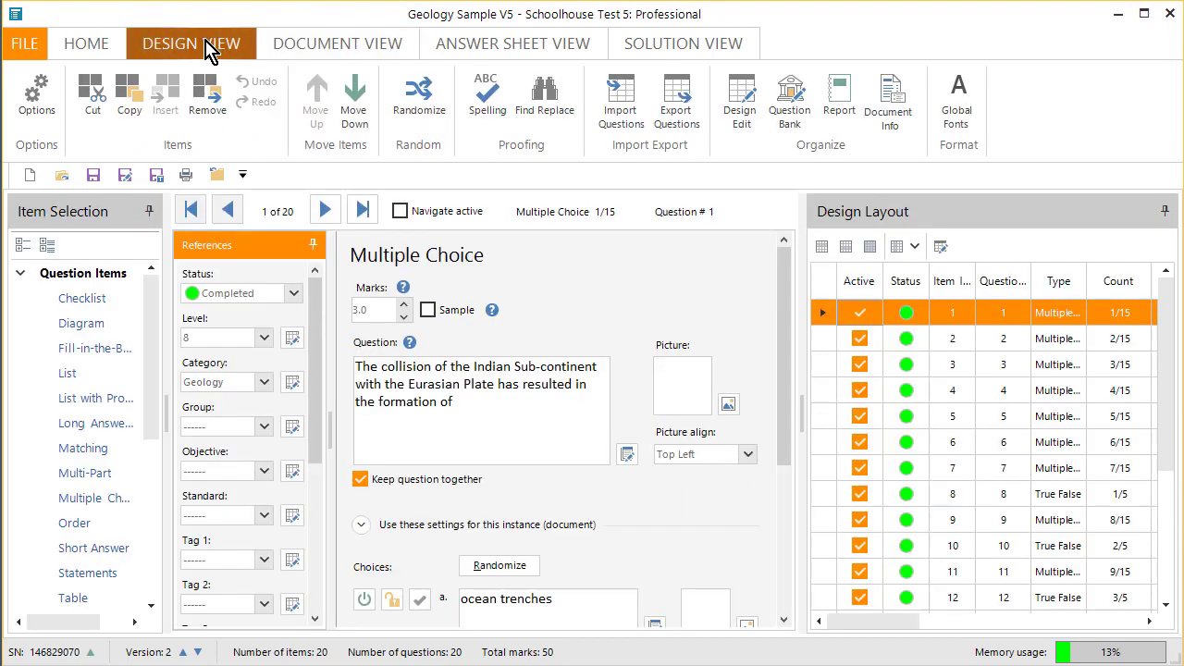
click(416, 111)
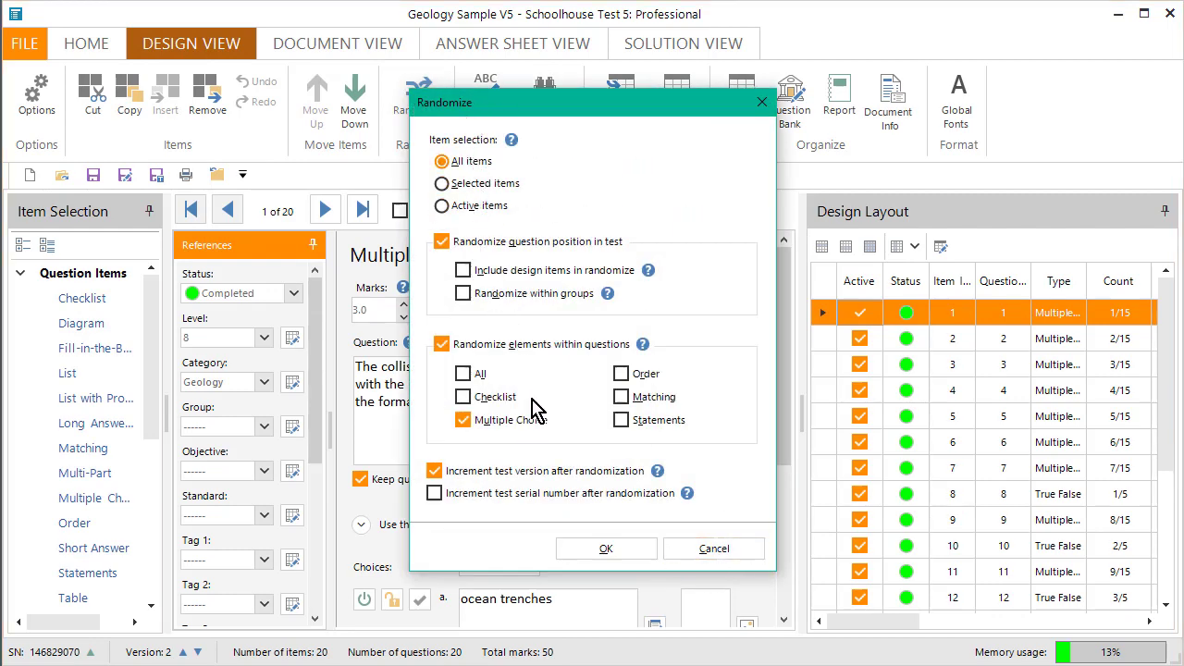
click(599, 552)
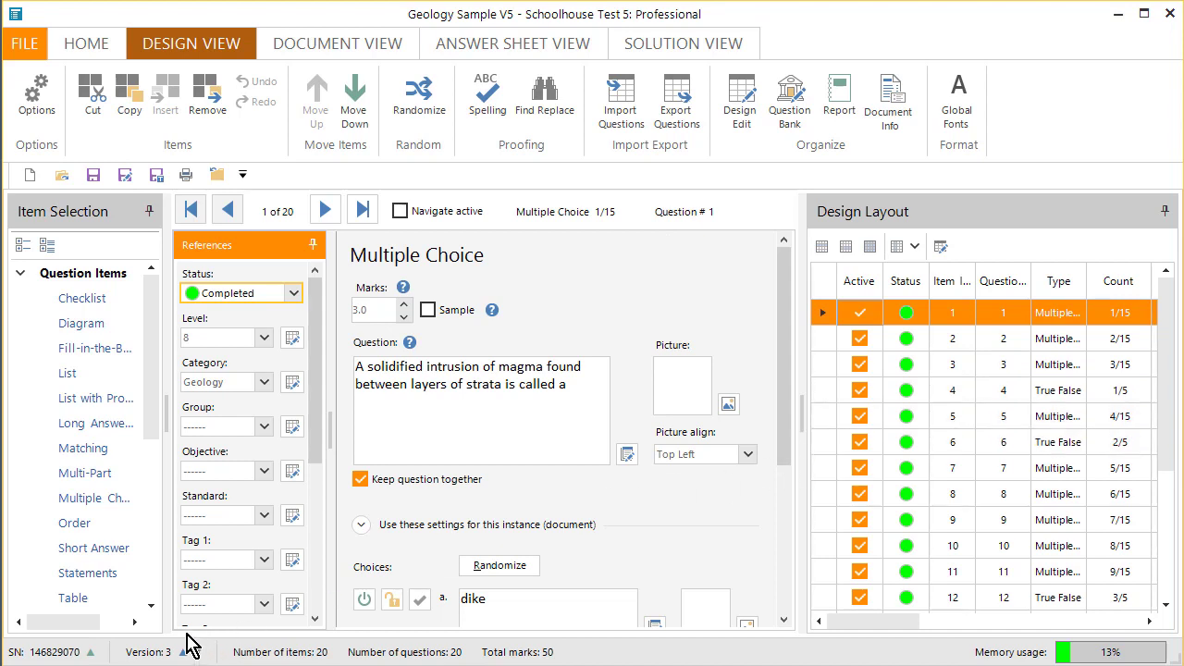
Preview version GeoTest-3 as pages and scroll through its opening magma intrusion question.
click(296, 44)
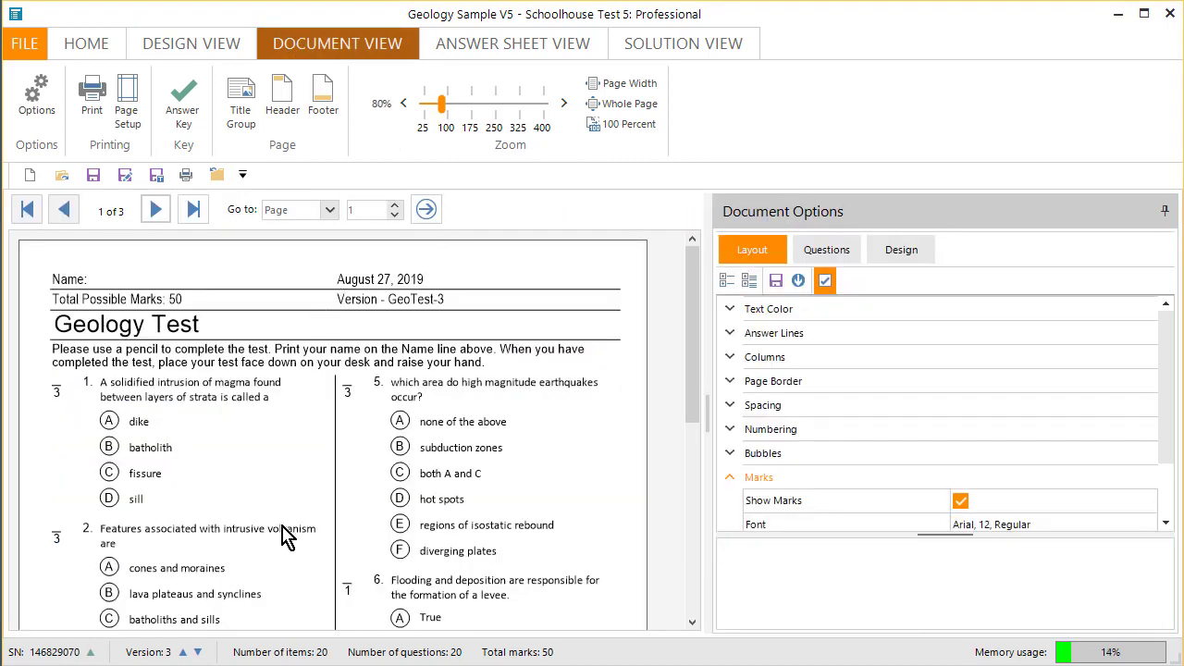
scroll(407, 433, down, 5)
scroll(411, 437, up, 5)
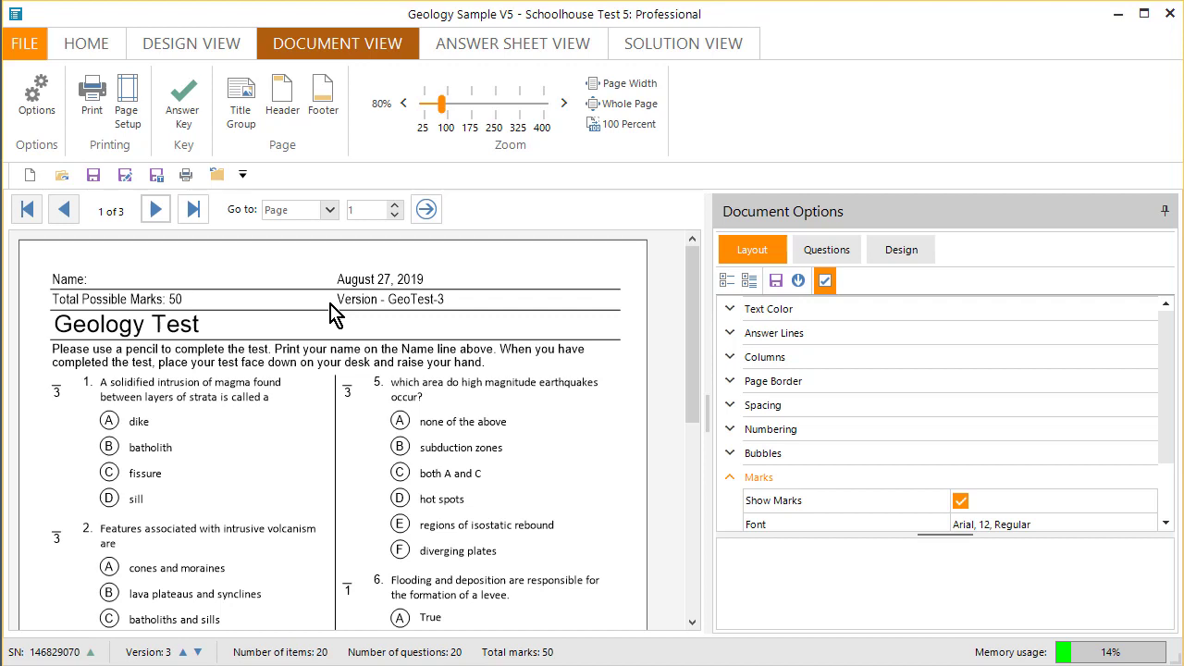
click(100, 105)
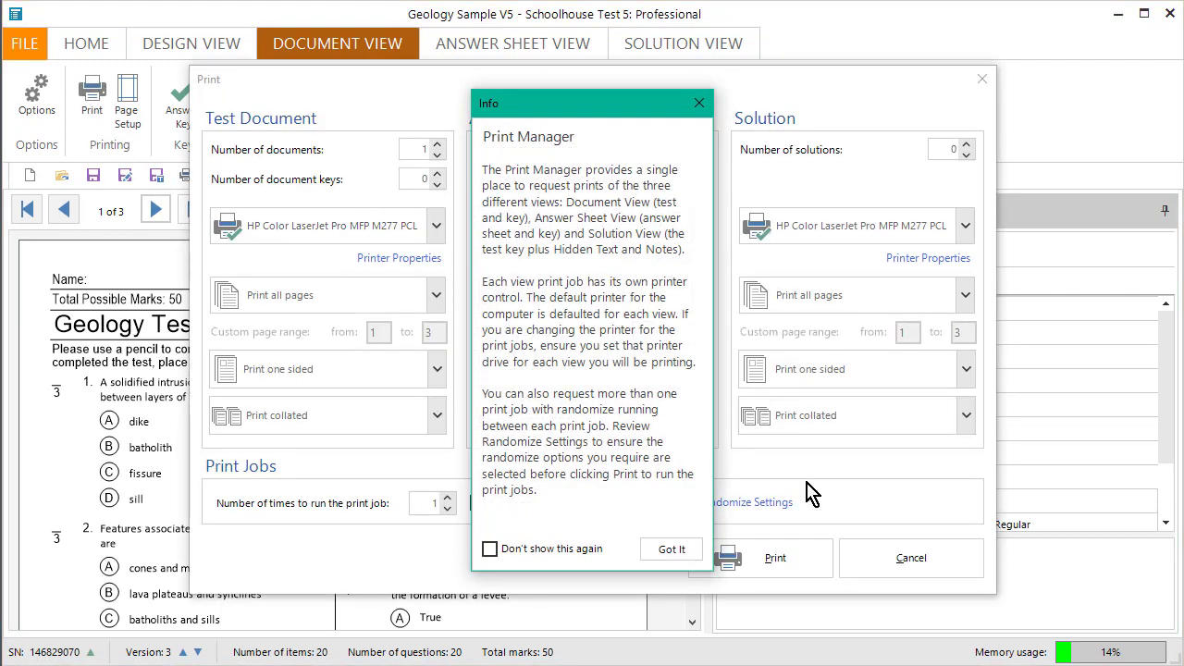
click(662, 550)
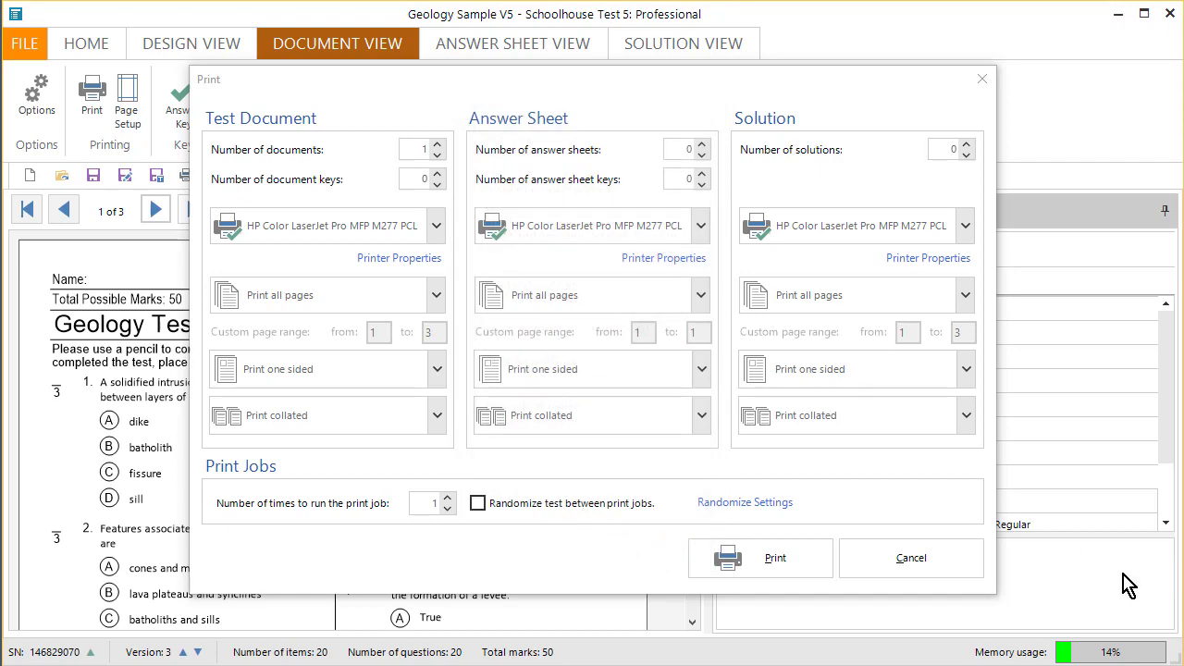
click(962, 561)
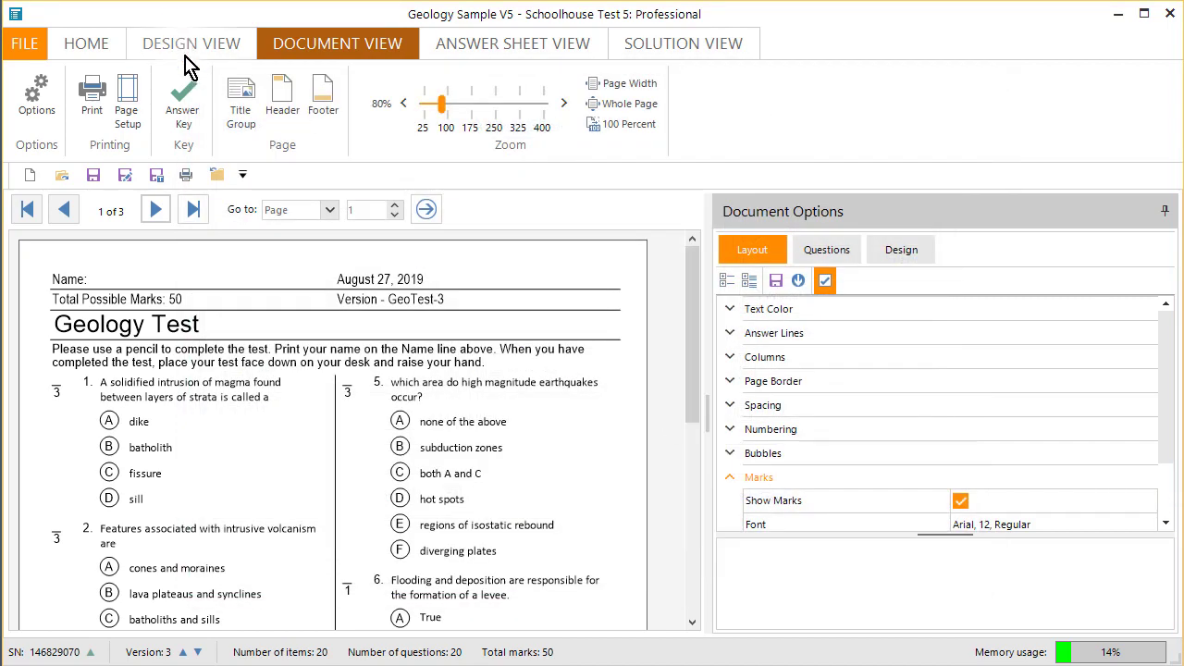
Close Geology Sample V5 without saving changes, leaving the new empty Test3 open.
click(184, 48)
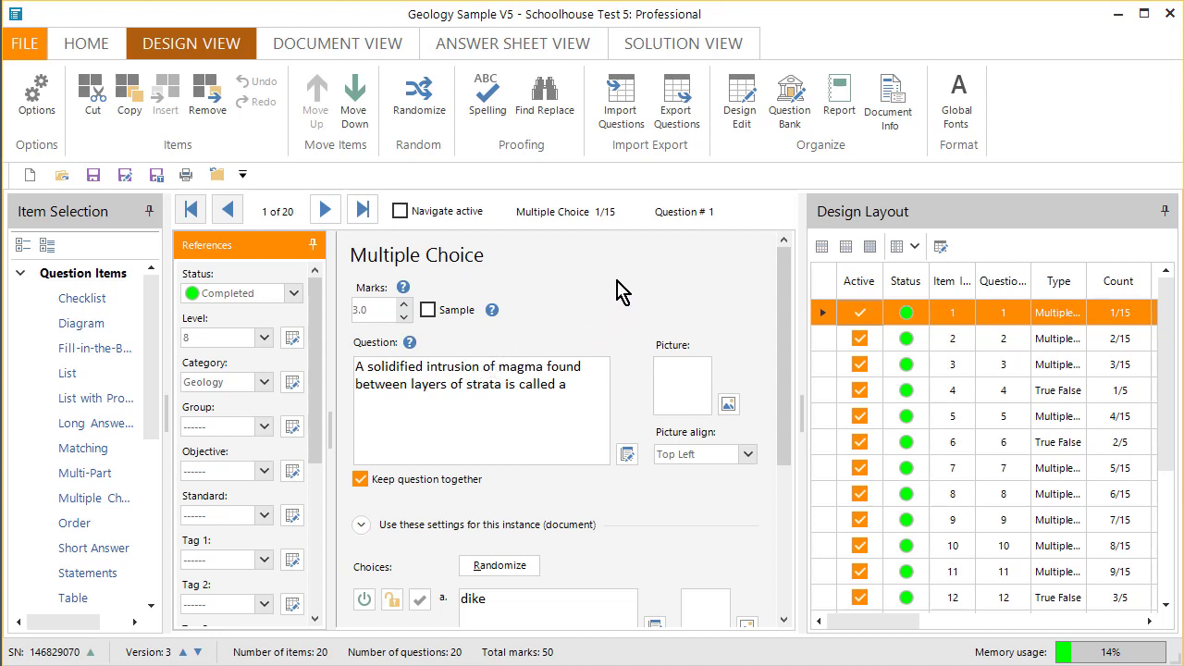
click(216, 177)
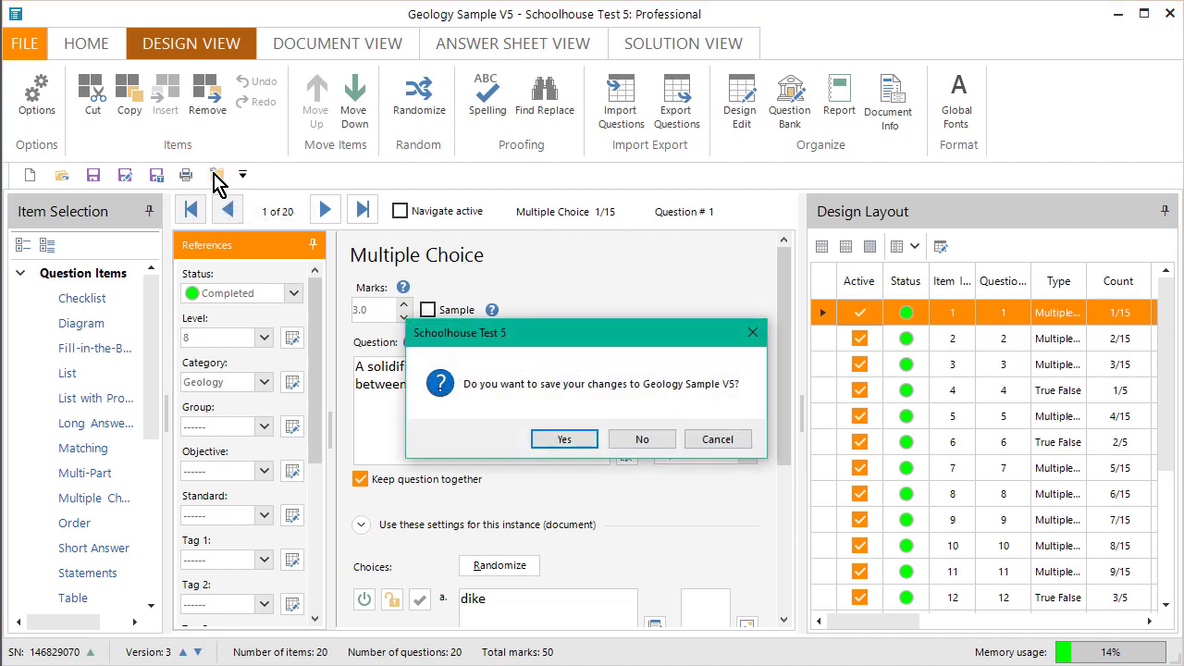
click(659, 442)
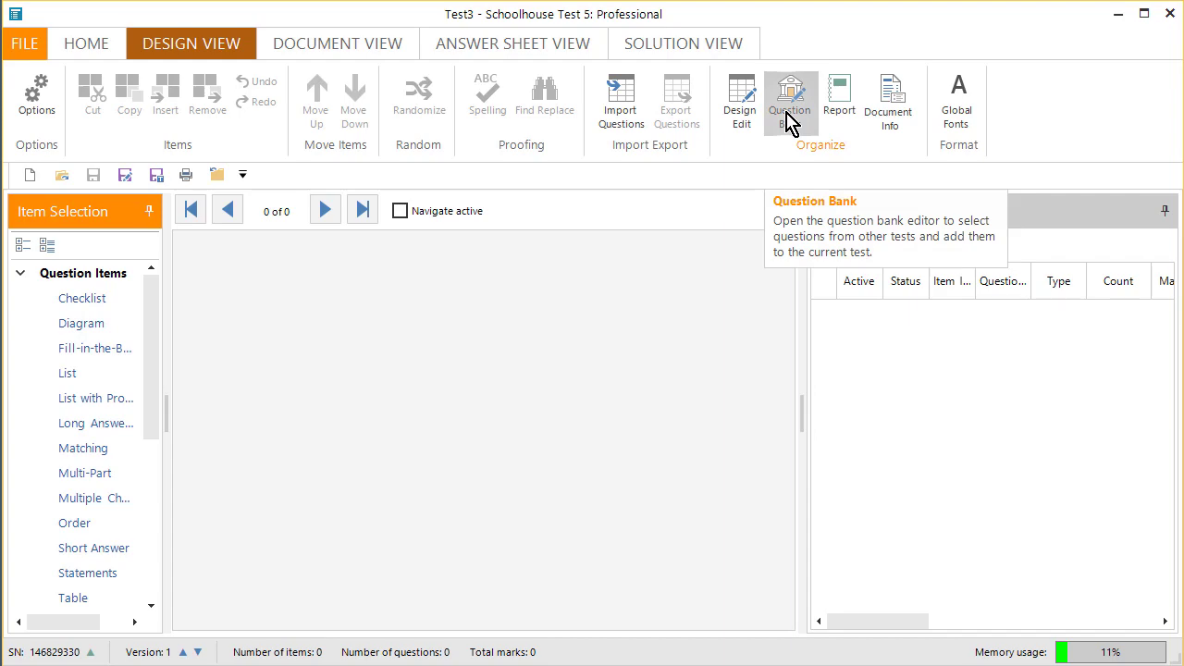
Open the Question Bank and load French-English Sample V5.tst as candidate items.
click(788, 117)
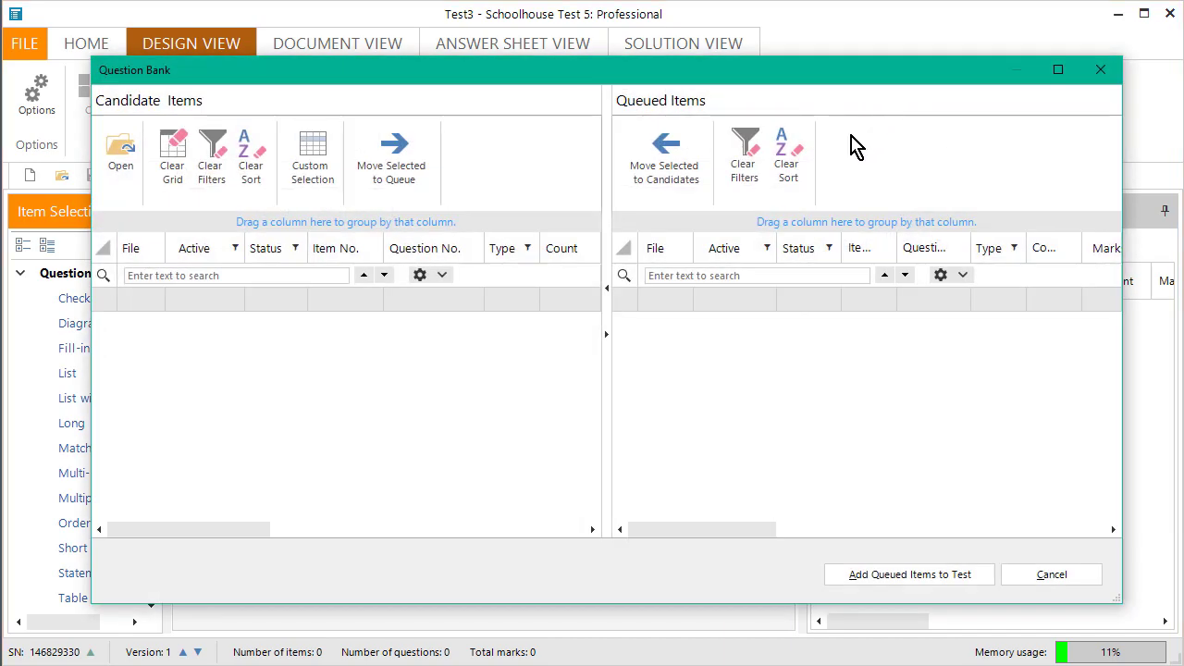
click(315, 176)
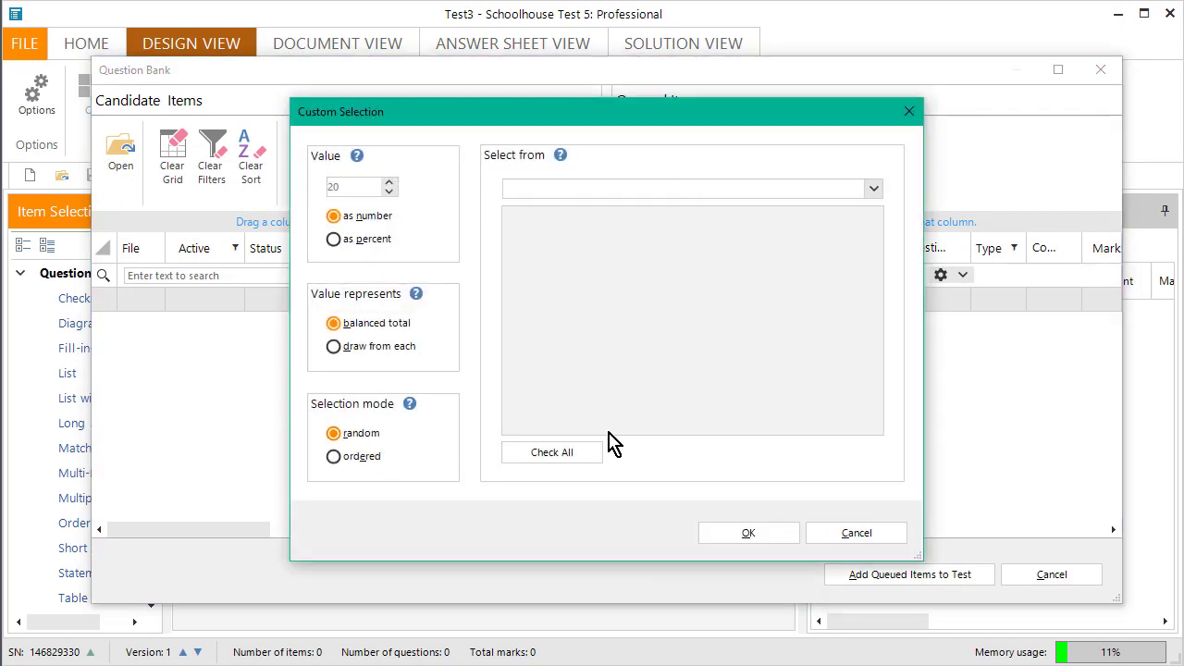
click(834, 542)
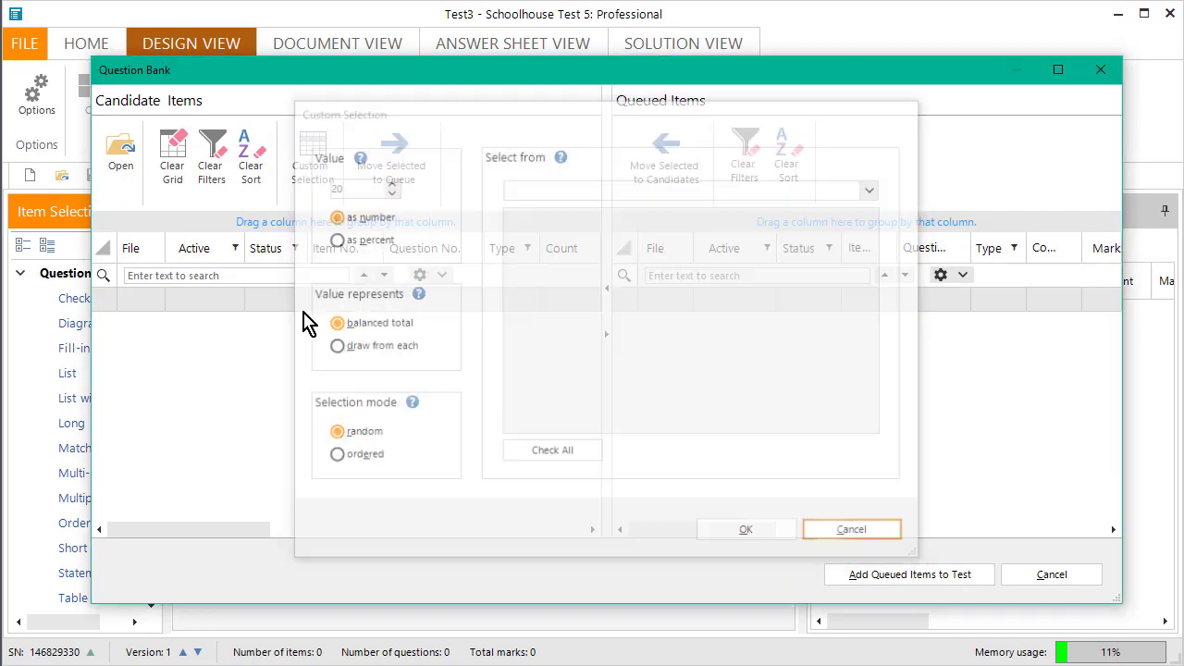
click(119, 159)
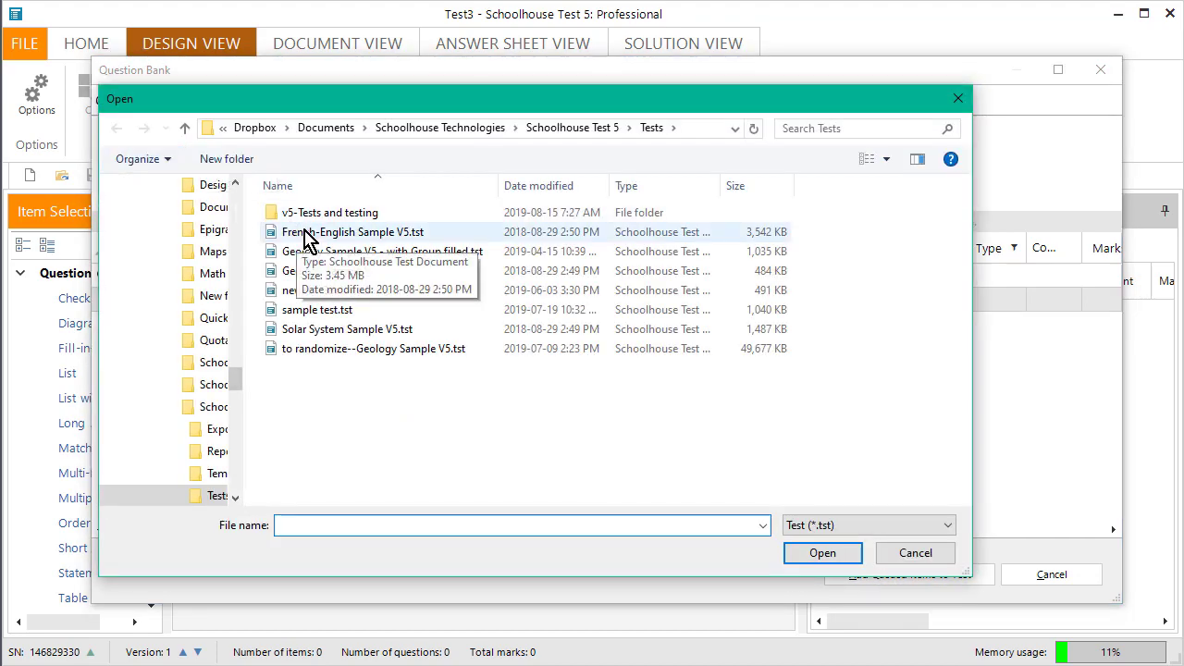
click(303, 233)
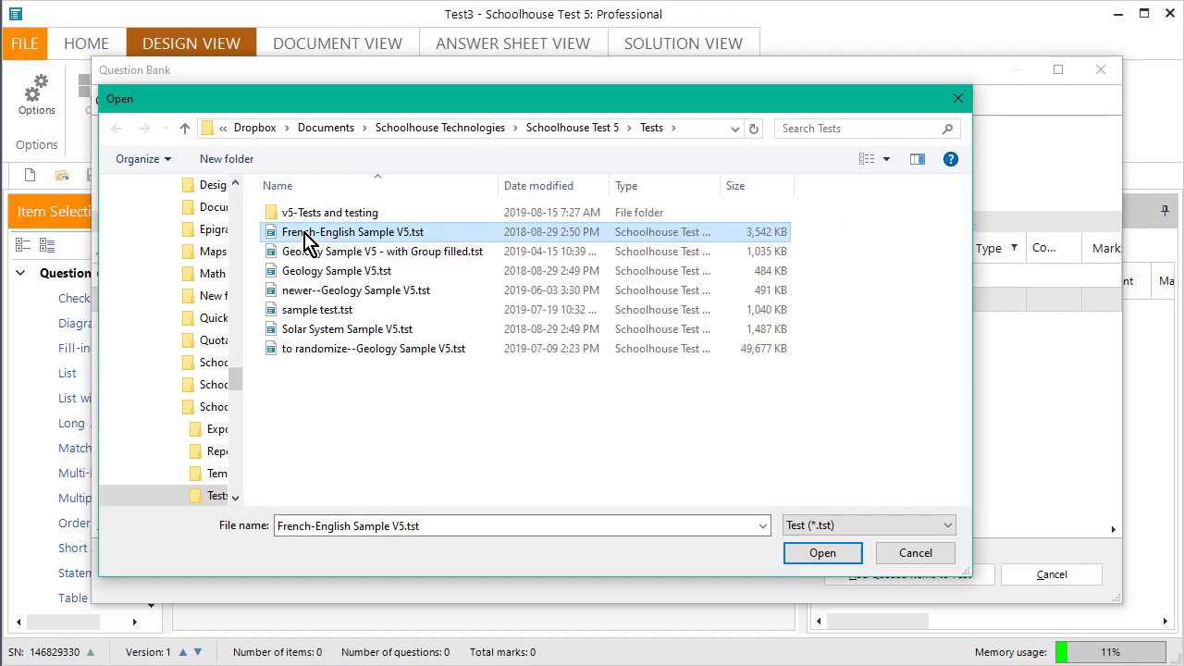
click(843, 556)
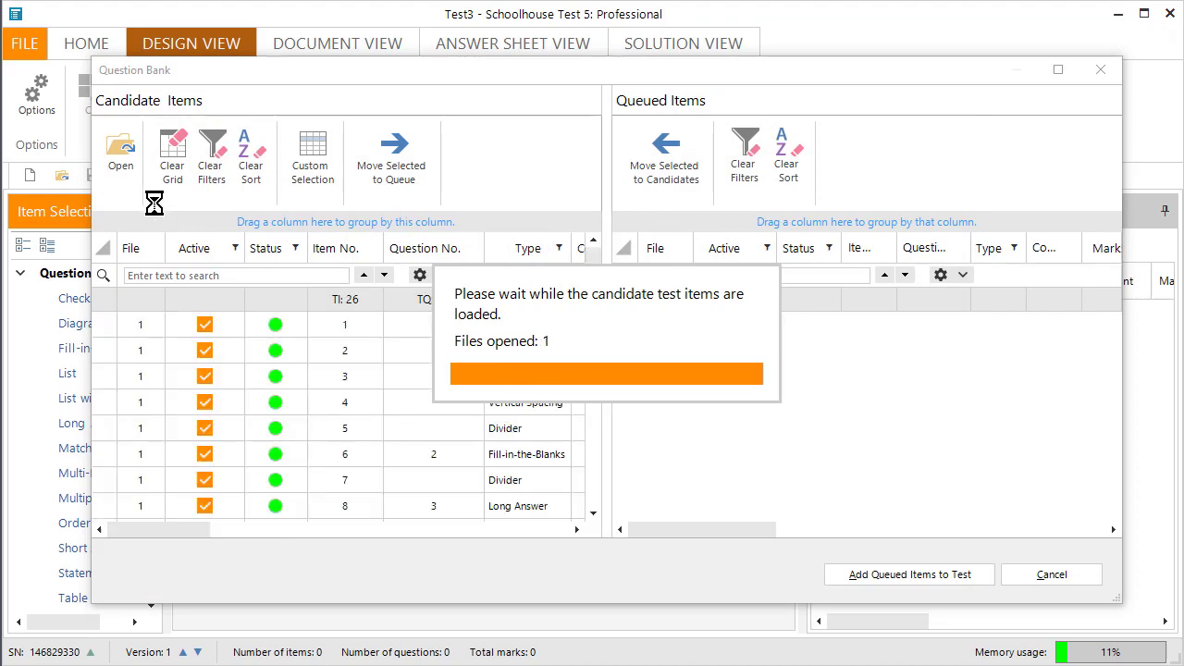
Add Geology Sample V5.tst to the candidates, bringing the list to 46 items.
click(119, 167)
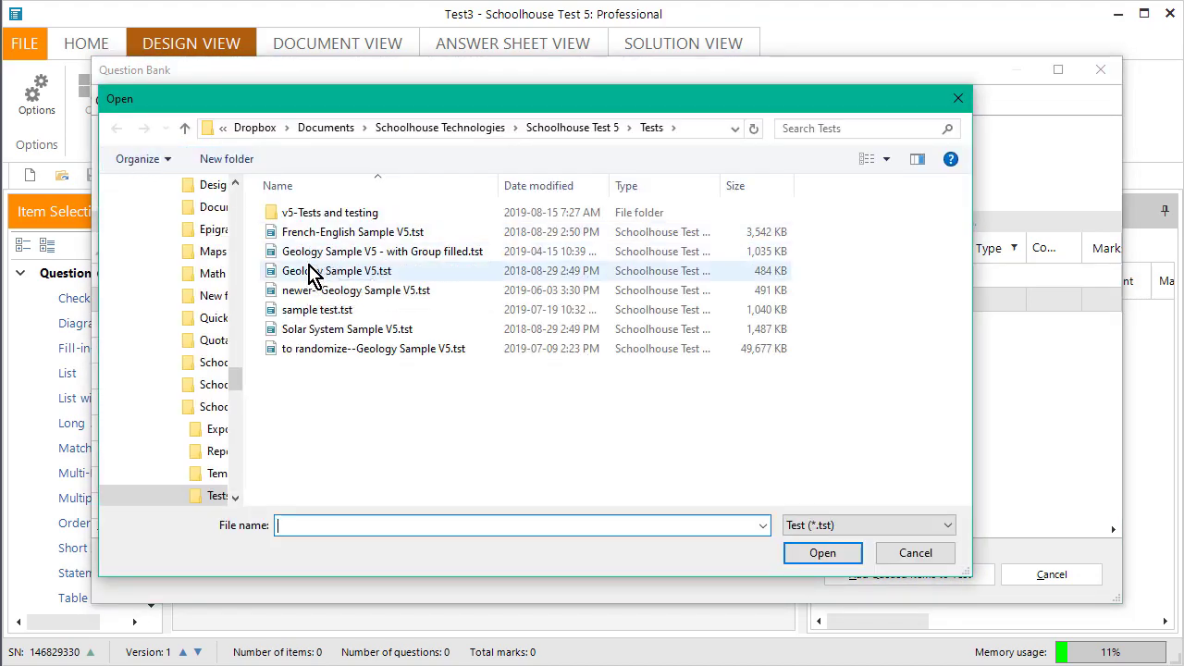
click(312, 273)
click(817, 554)
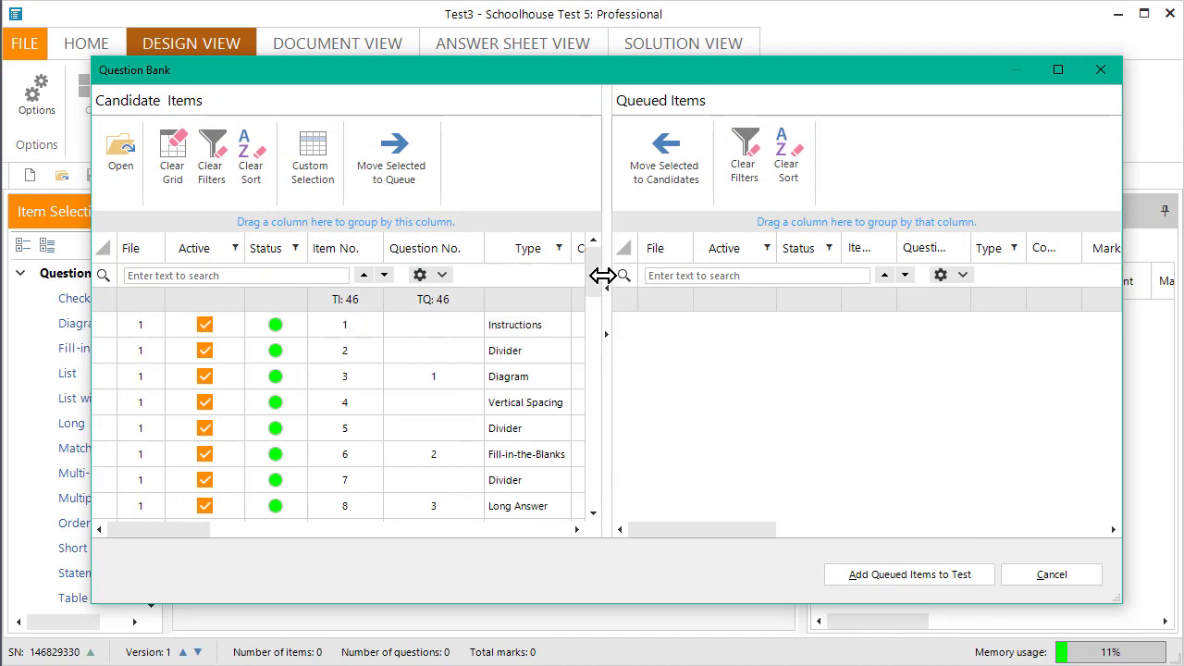
mouse_move(598, 282)
mouse_down()
mouse_move(602, 373)
mouse_move(613, 291)
mouse_up()
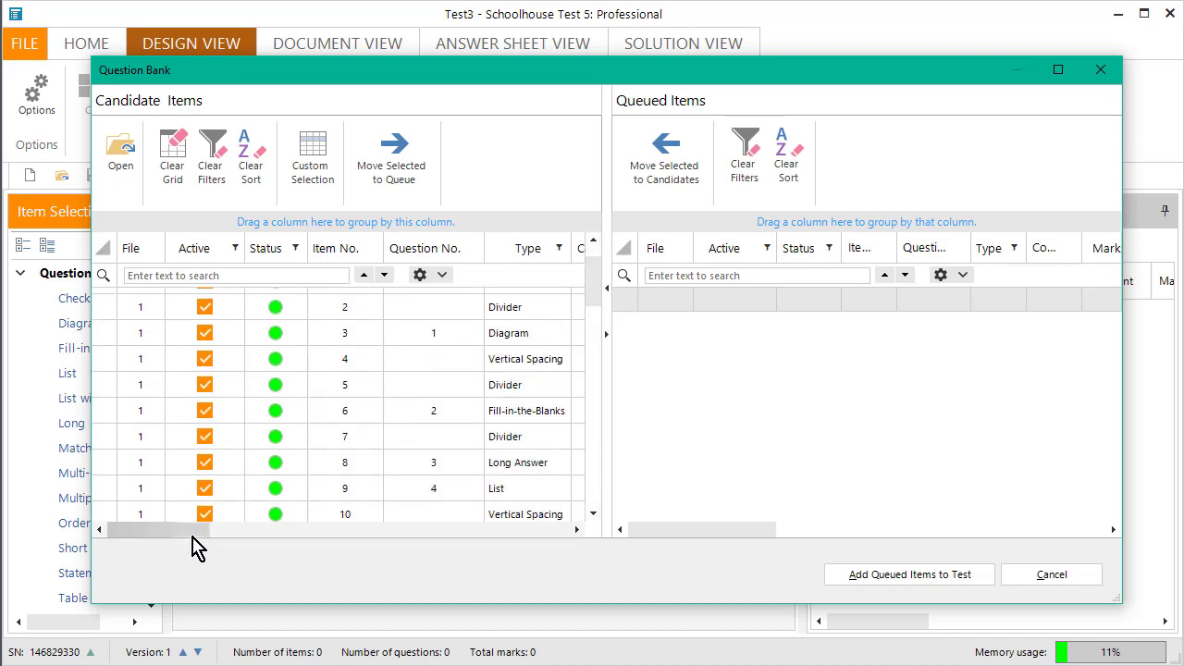
mouse_move(195, 533)
mouse_down()
mouse_move(555, 534)
mouse_move(180, 540)
mouse_up()
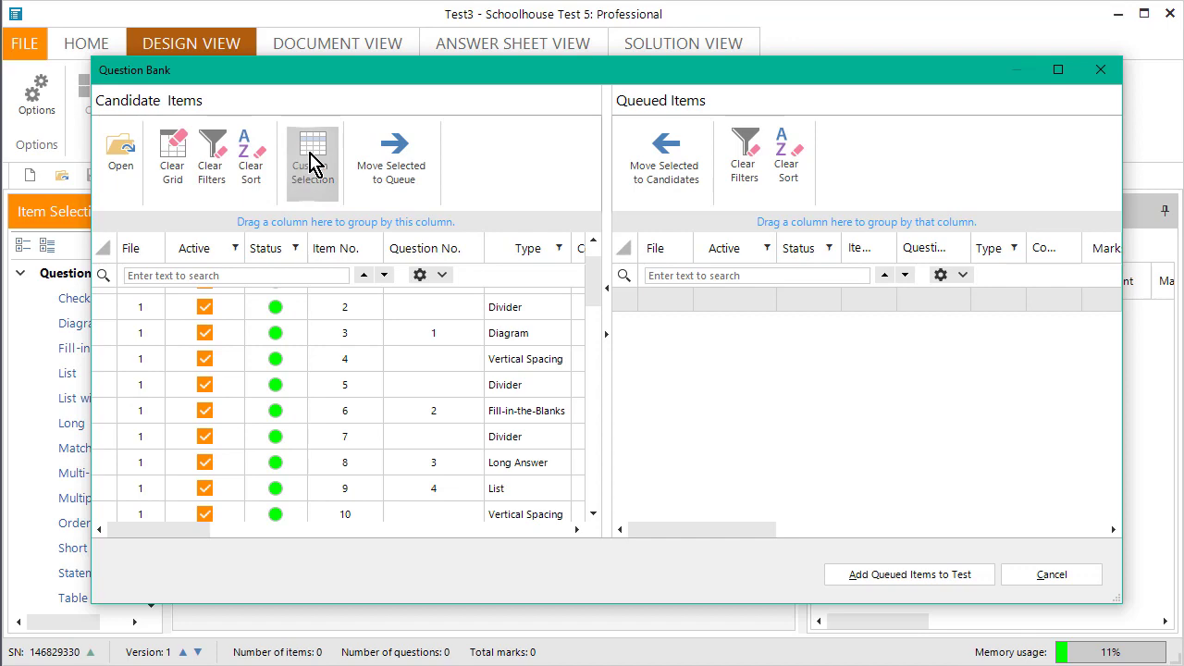
Set custom selection to 10 random items as a balanced total and confirm it.
click(313, 165)
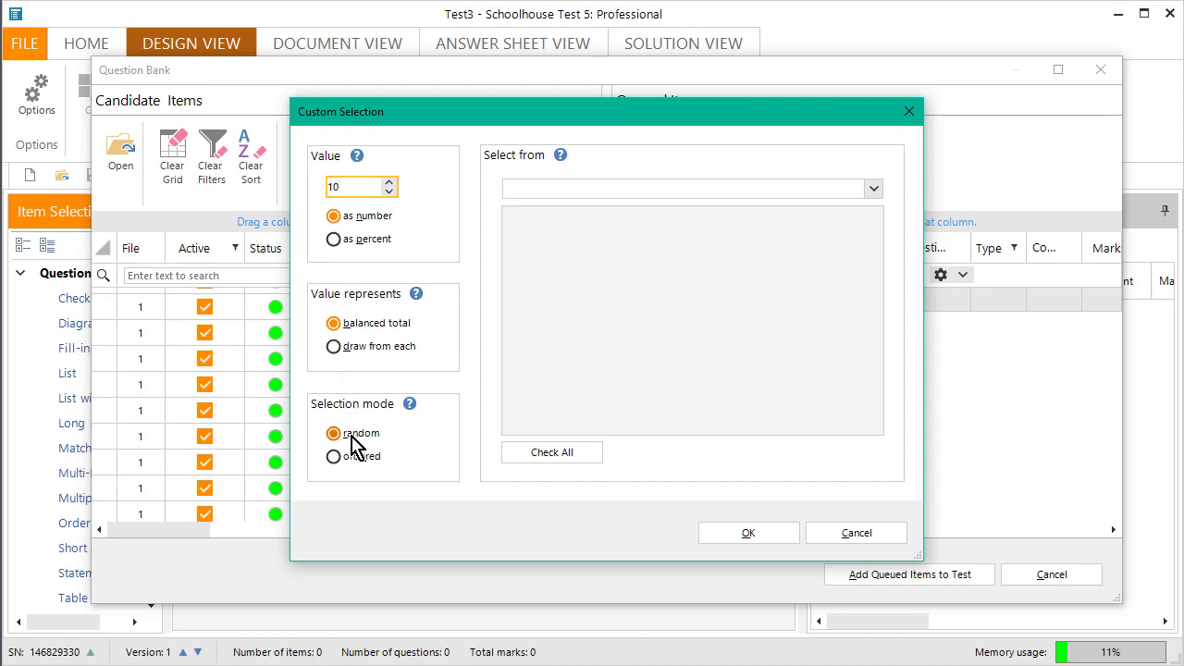
click(874, 190)
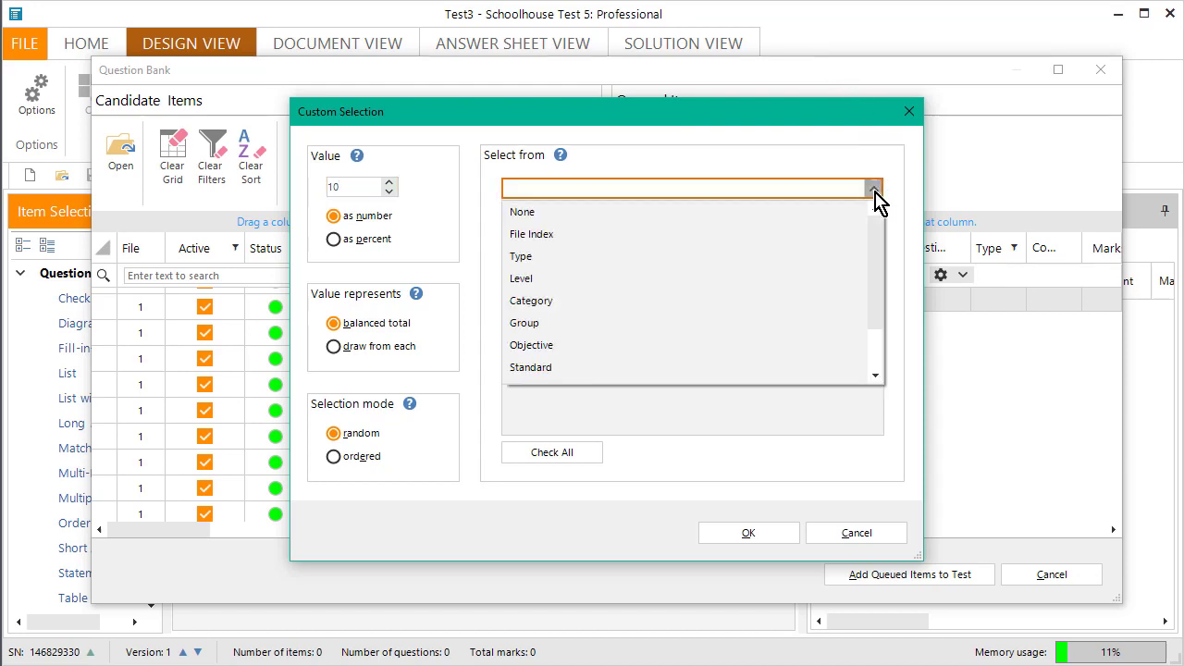
click(875, 190)
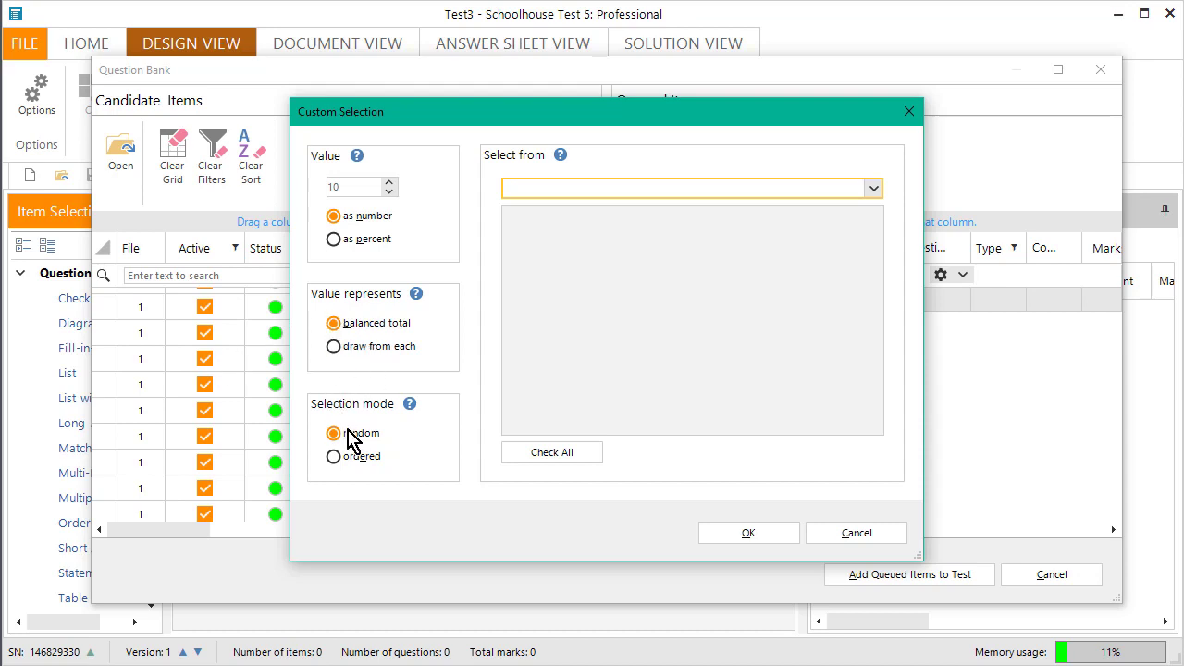
click(727, 544)
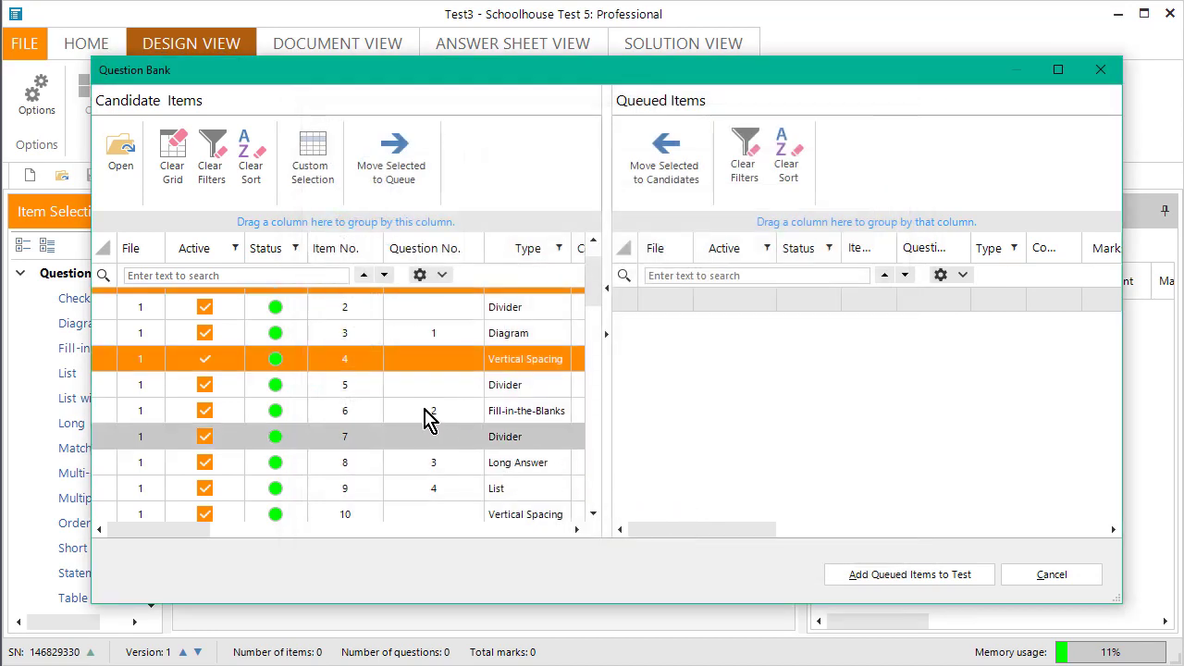
Queue the ten randomly picked items, then return them all to the candidates.
click(384, 168)
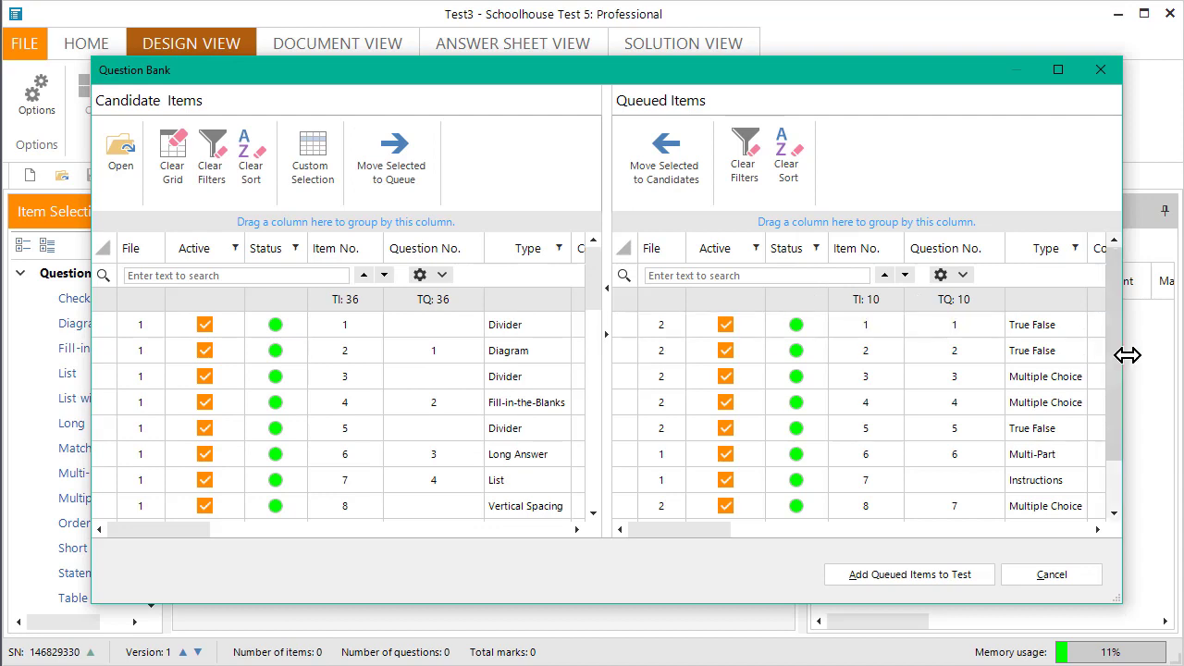
drag(1118, 429, 1117, 460)
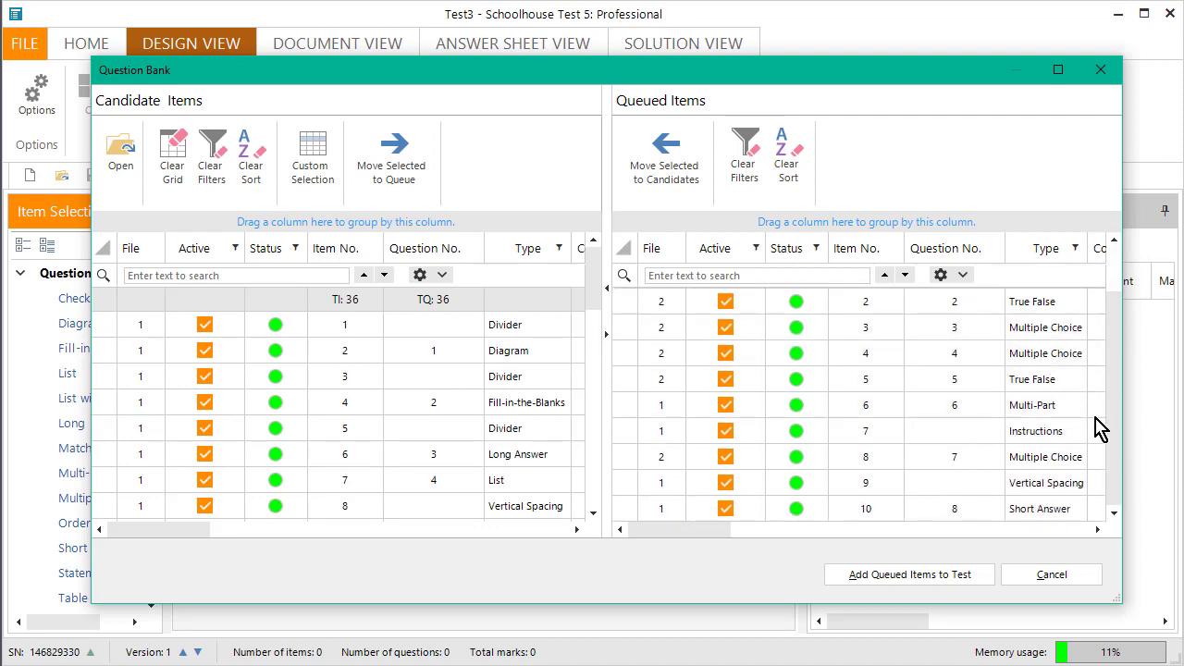
drag(1119, 431, 1110, 370)
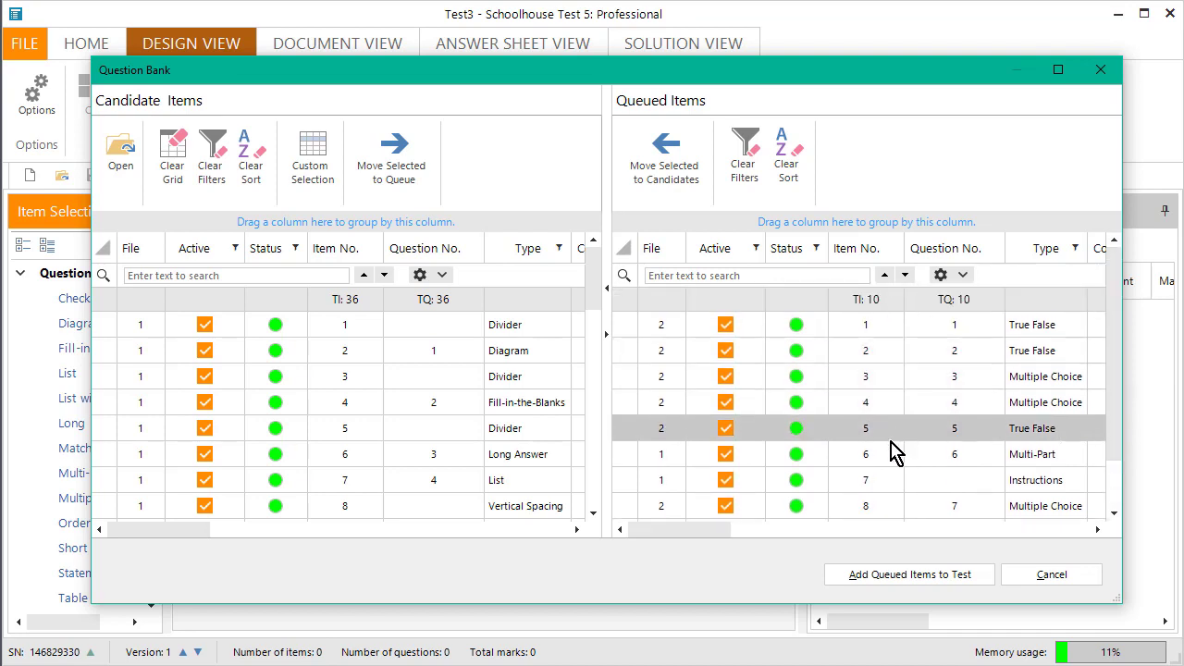
click(625, 248)
click(654, 175)
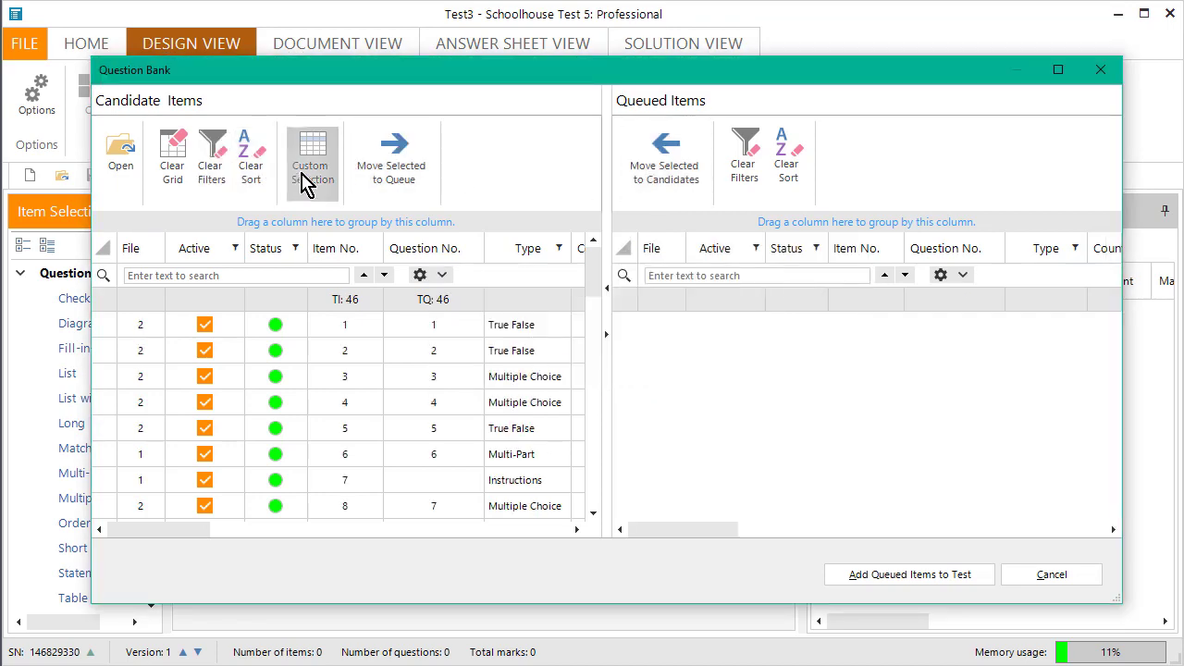
Set custom selection to draw 1 random item from each, selecting from Type.
click(305, 183)
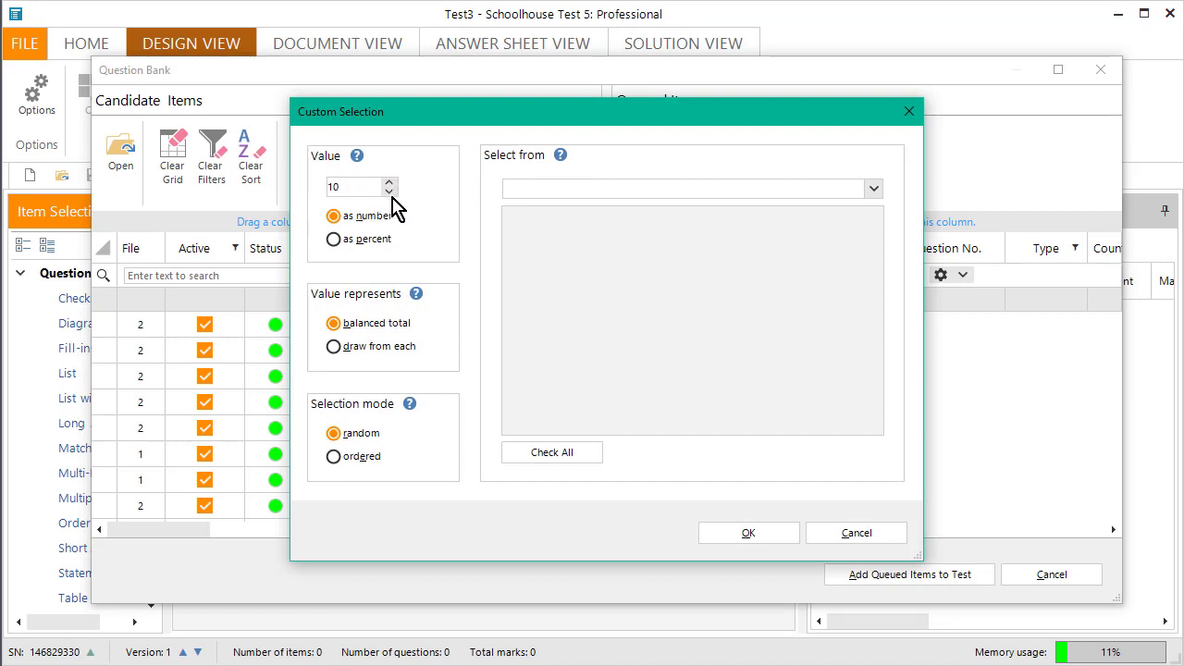
drag(366, 186, 319, 185)
click(874, 190)
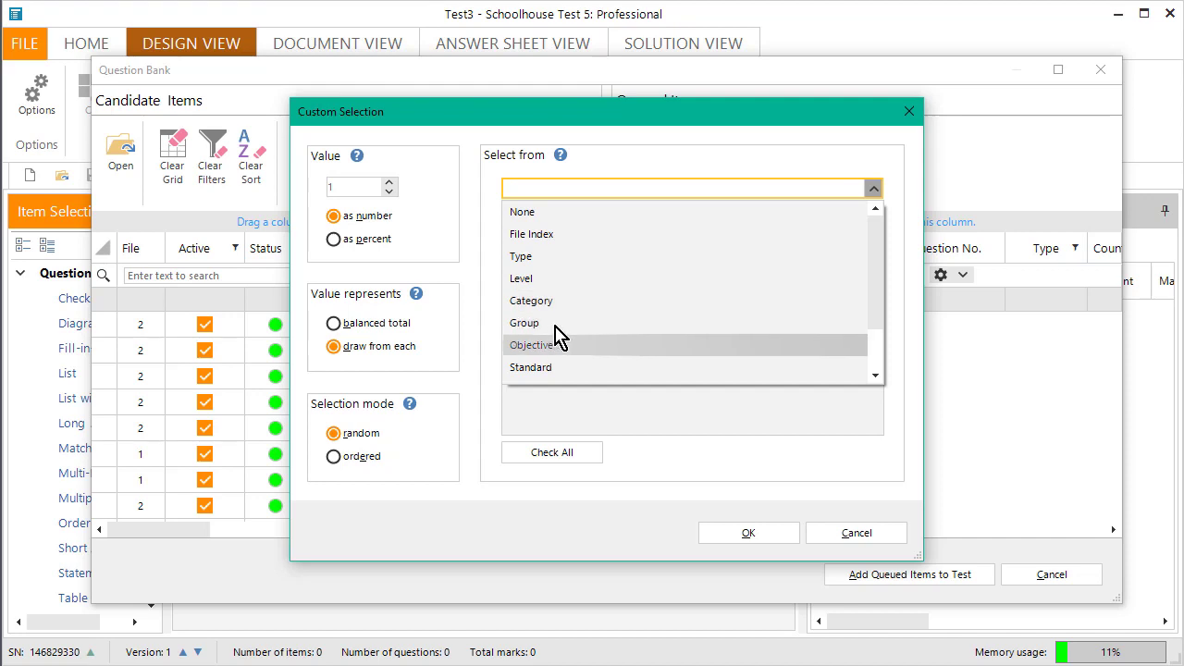
click(875, 344)
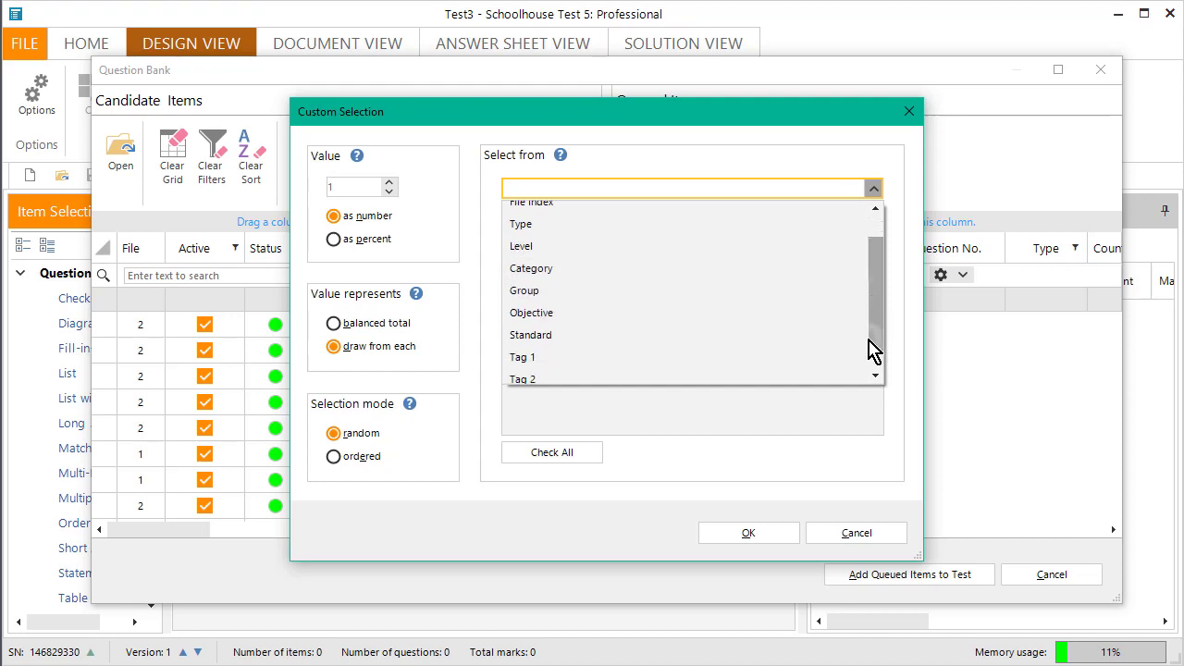
scroll(884, 319, up, 2)
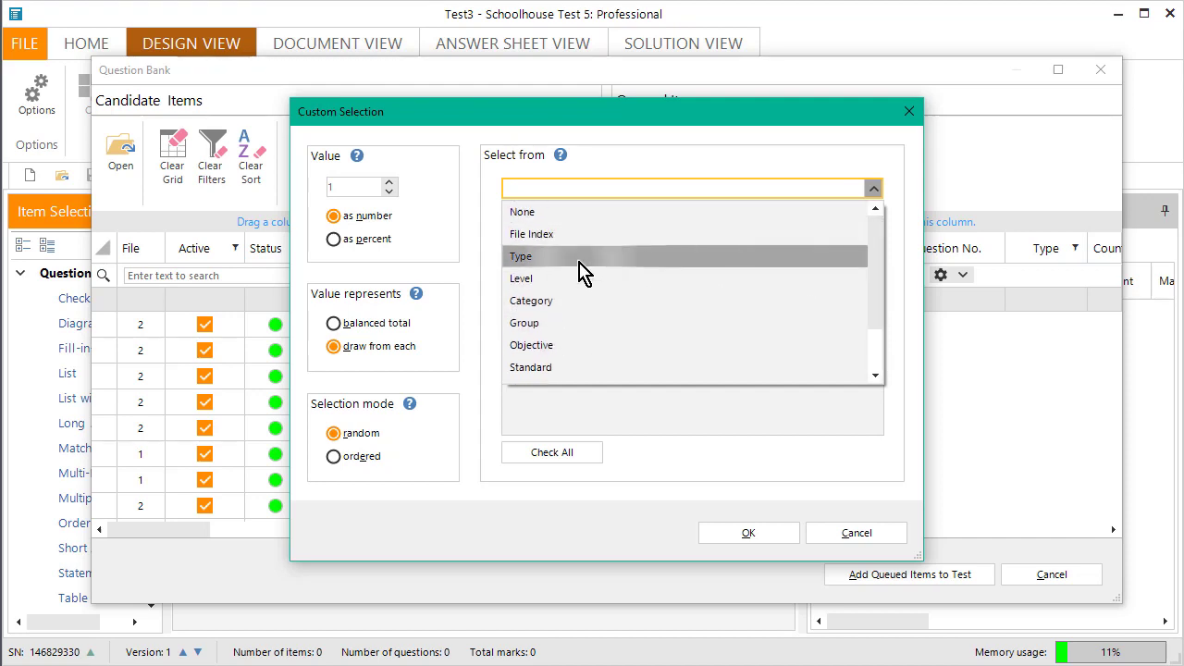
click(582, 268)
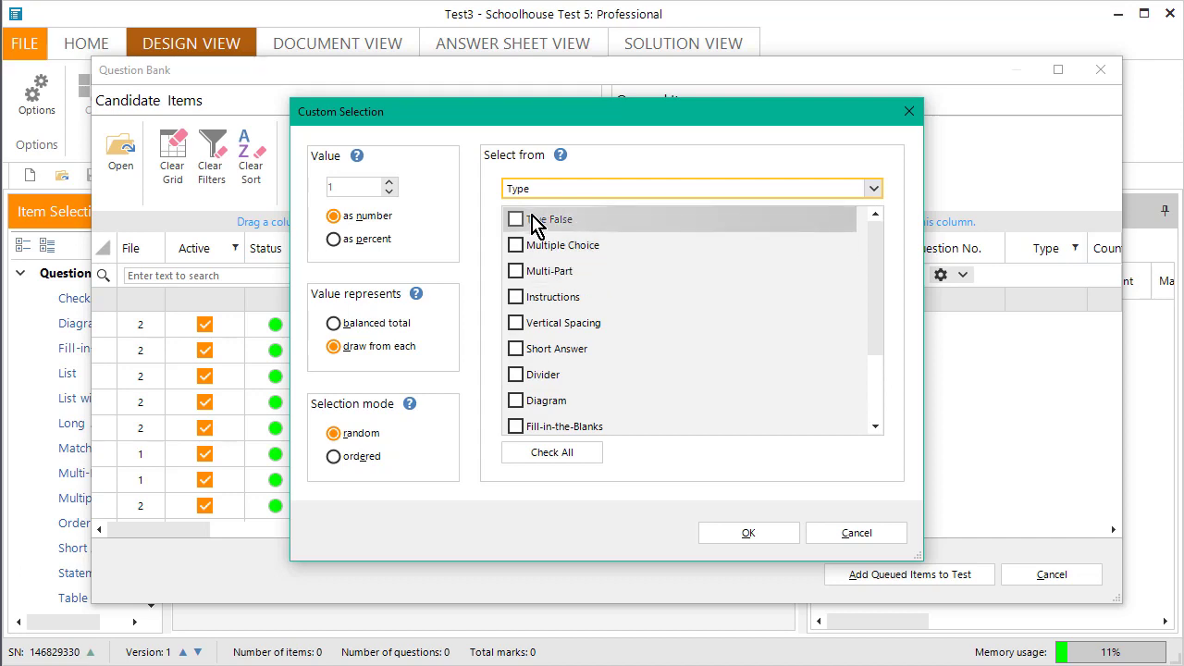
Include every question type except Instructions, Vertical Spacing and Divider.
click(545, 460)
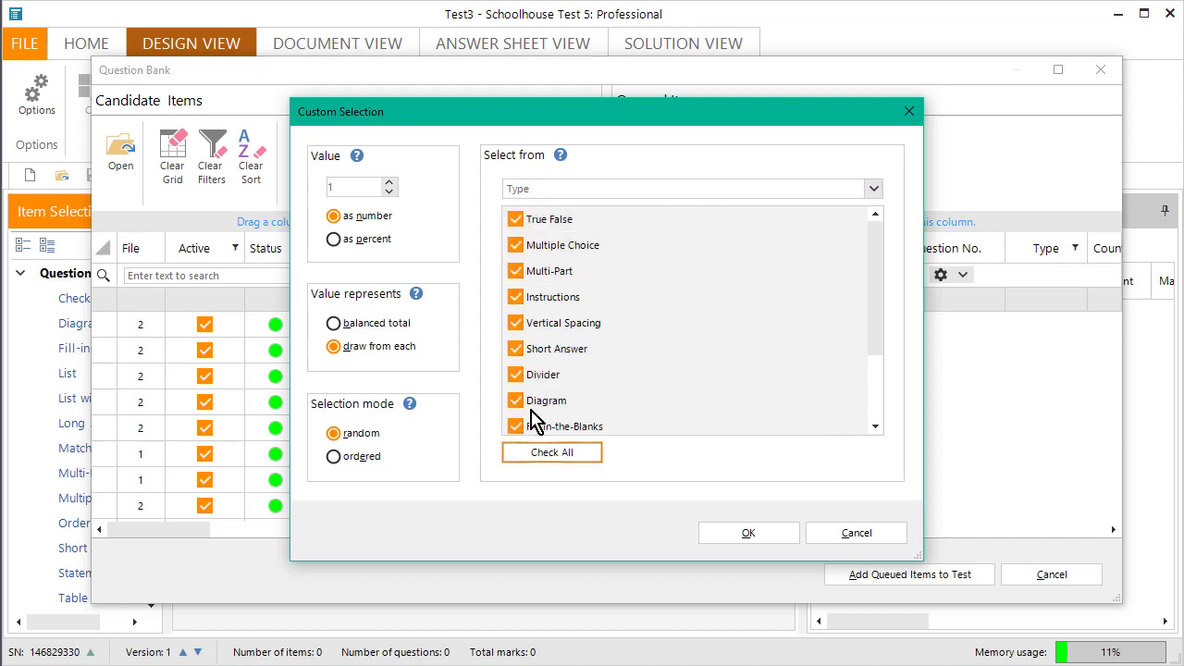
click(514, 296)
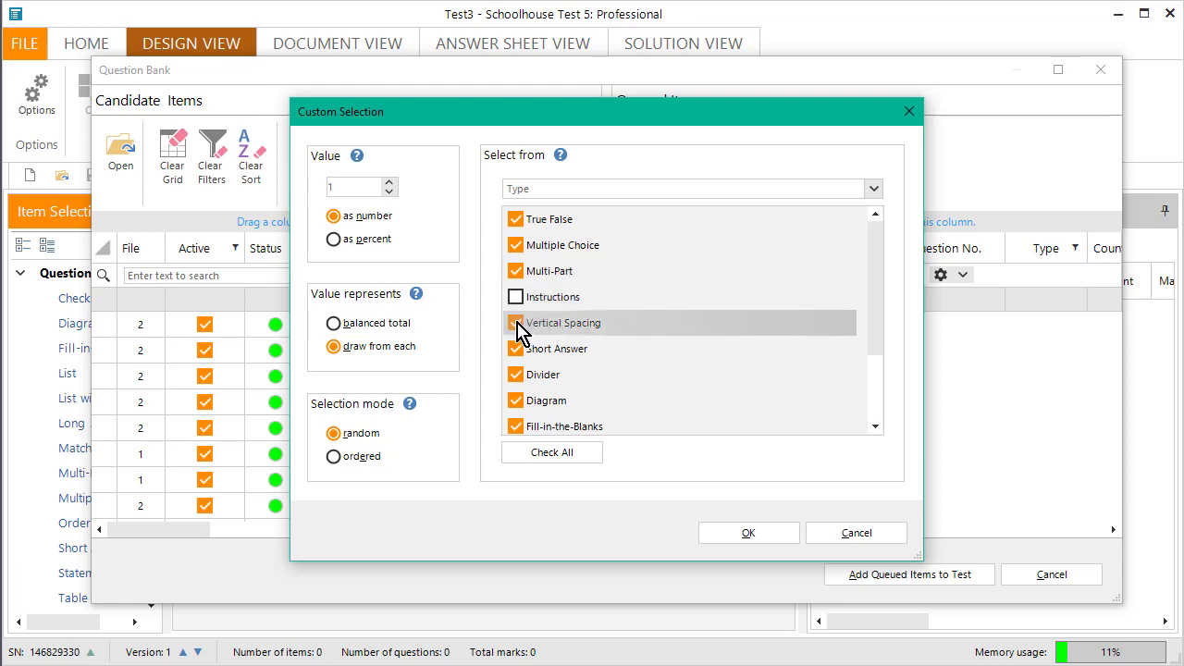
click(515, 324)
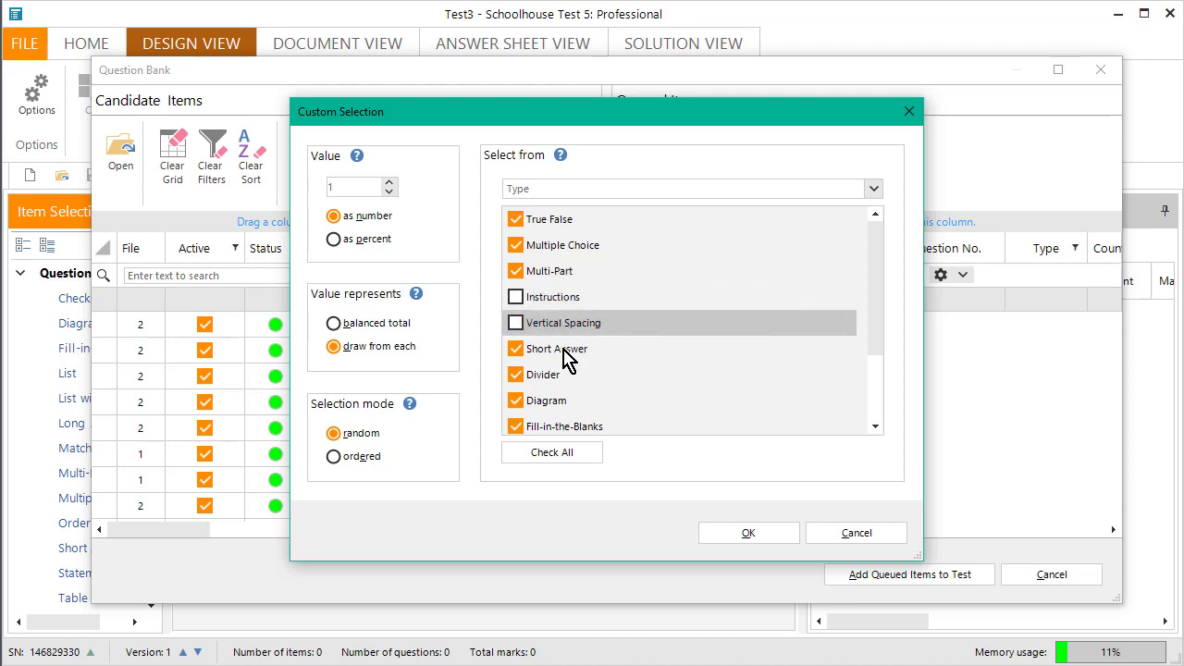
click(516, 375)
scroll(629, 344, down, 2)
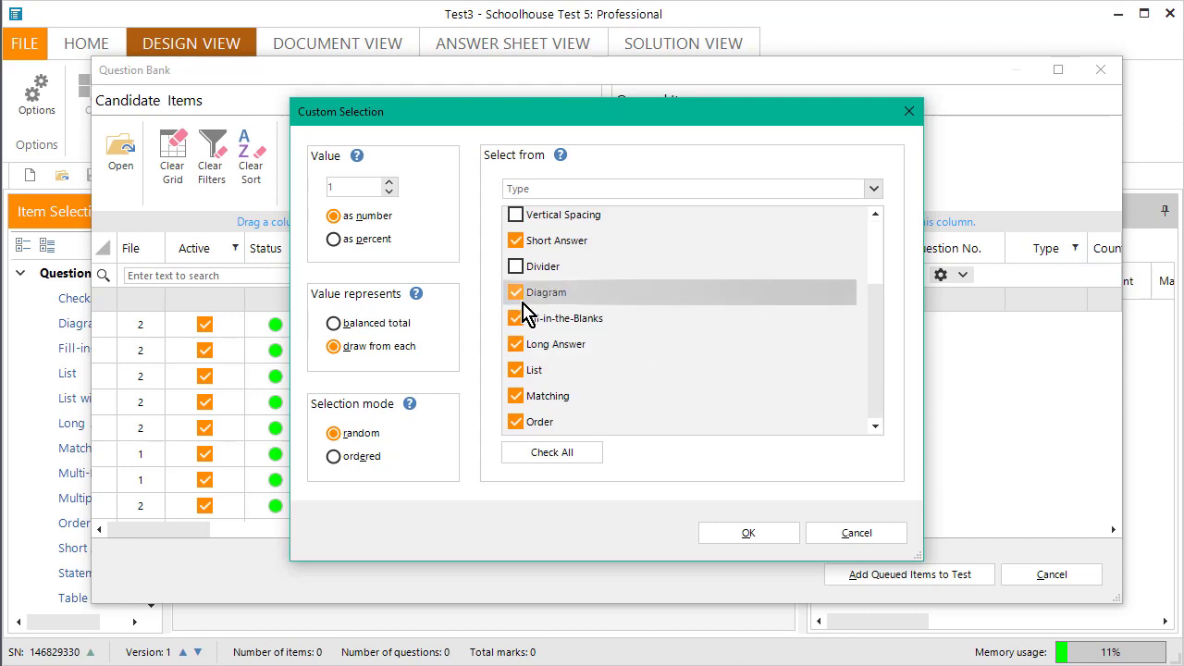
scroll(575, 356, up, 1)
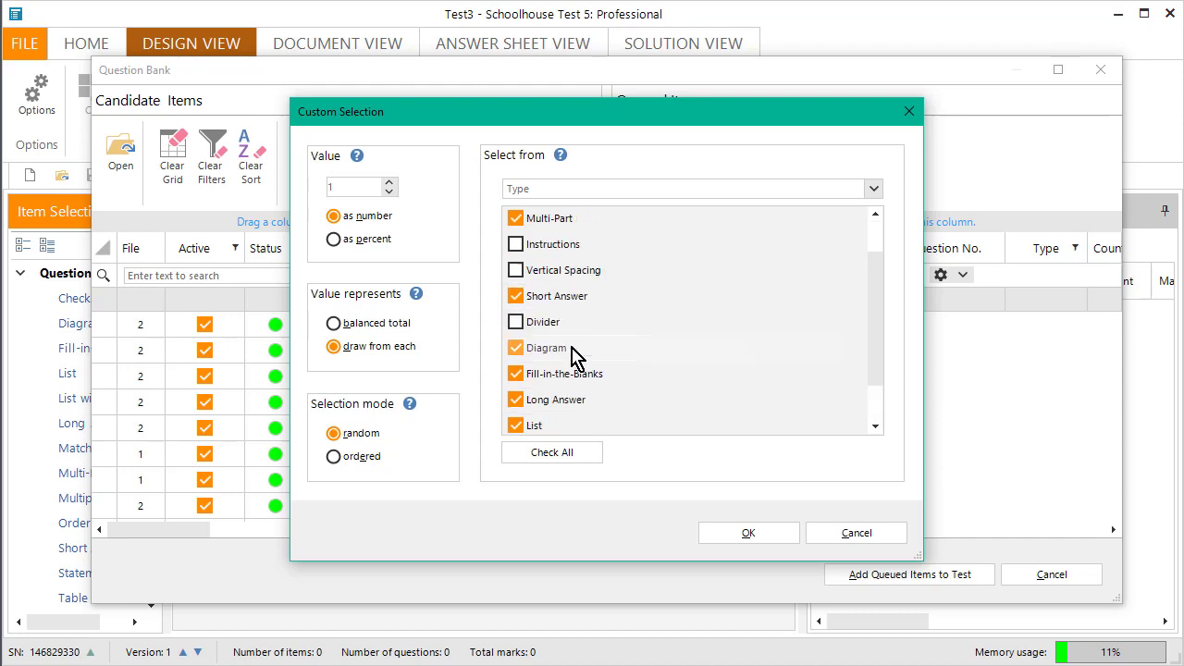
scroll(574, 356, up, 1)
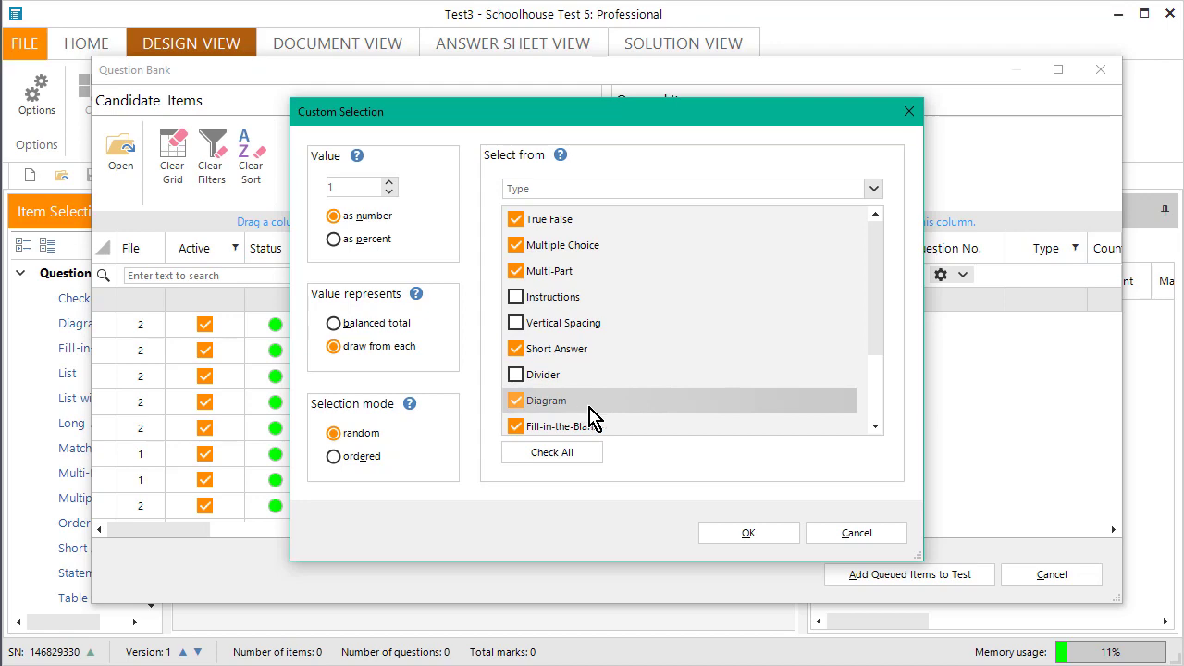
Apply the selection, queue one item per type, and add all ten to Test3.
click(714, 532)
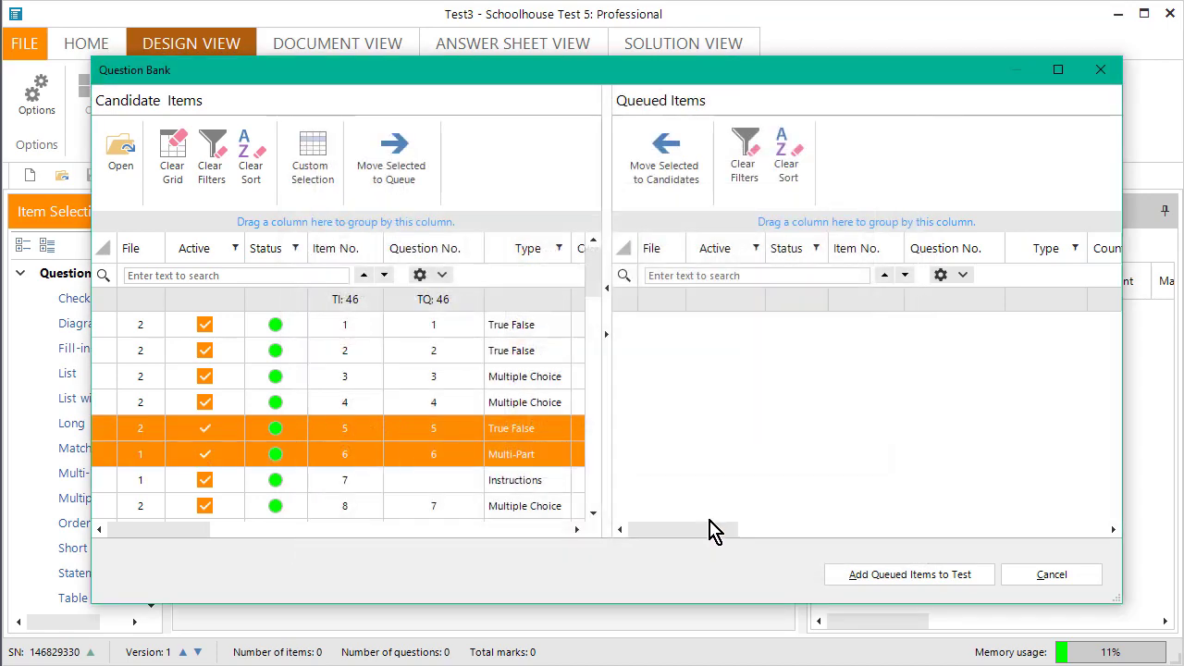
click(388, 168)
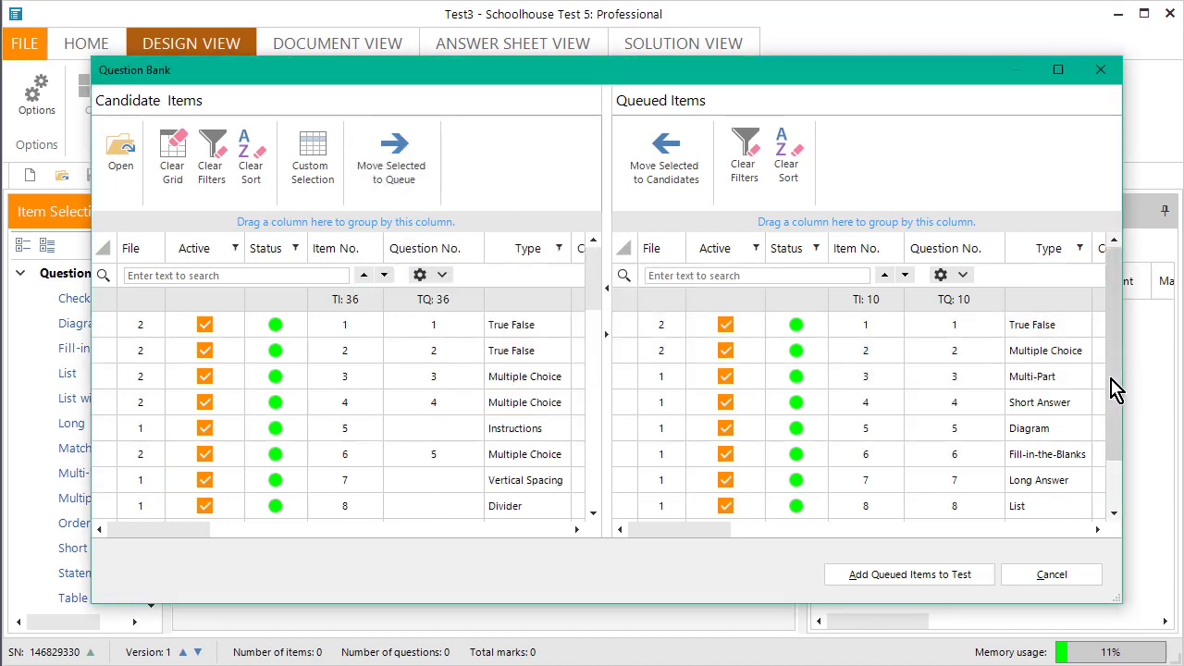
drag(1115, 389, 1115, 434)
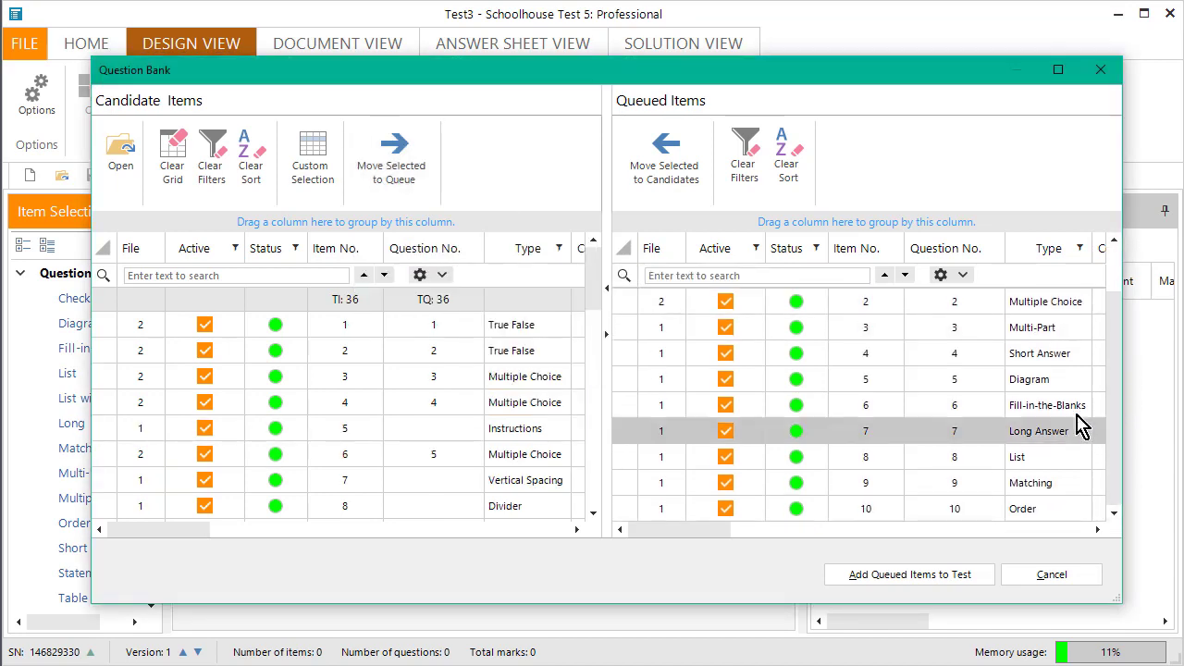
click(911, 569)
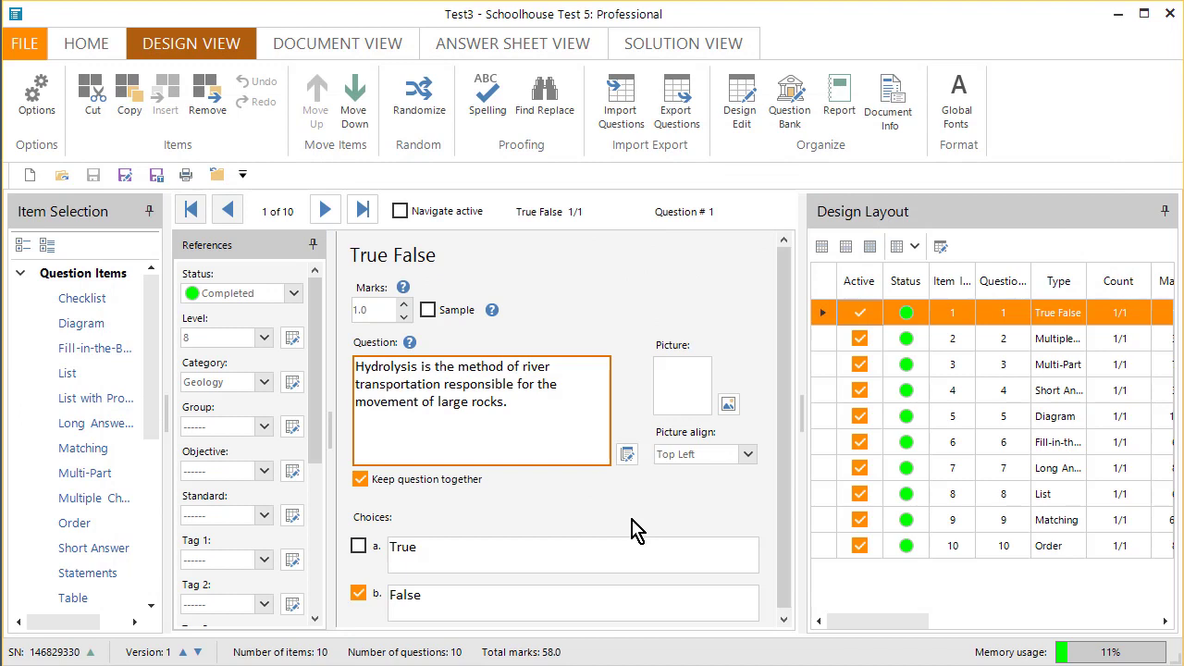
click(309, 45)
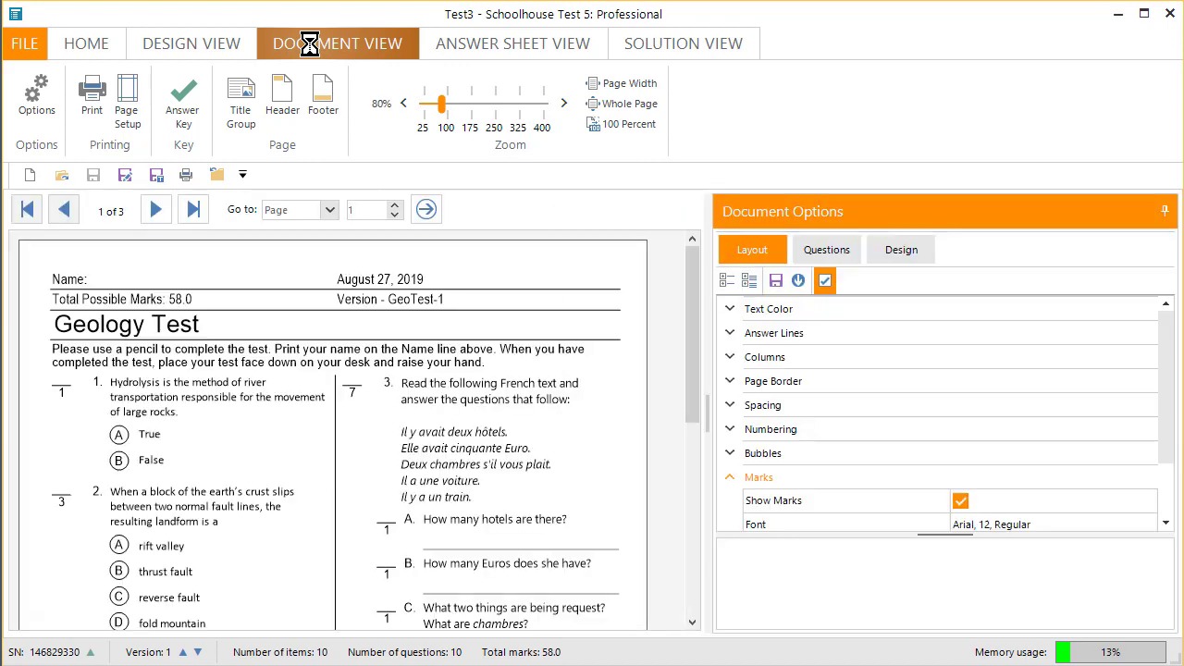
scroll(463, 415, down, 5)
scroll(462, 415, down, 2)
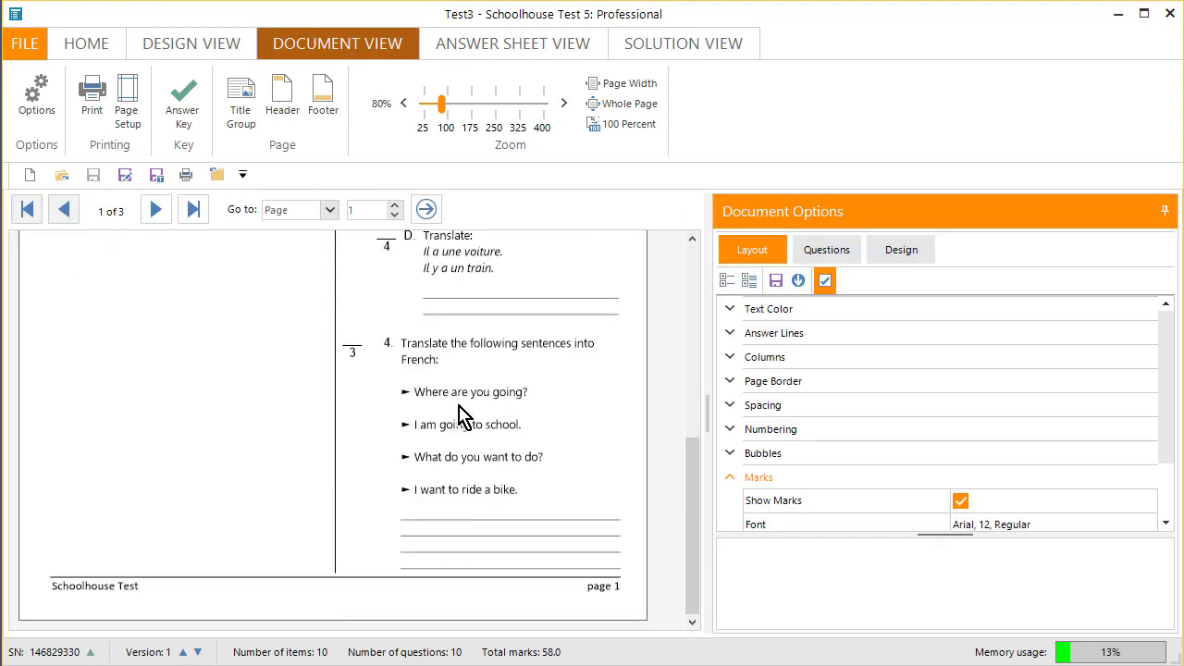
scroll(463, 415, up, 5)
scroll(462, 415, up, 2)
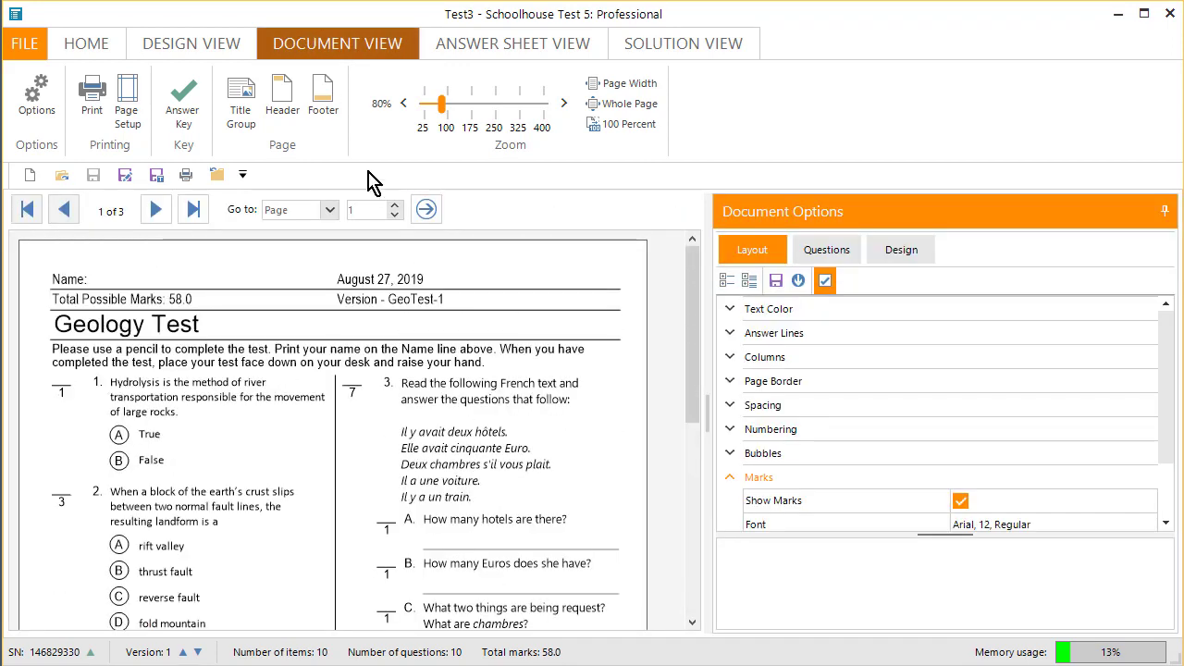
click(208, 51)
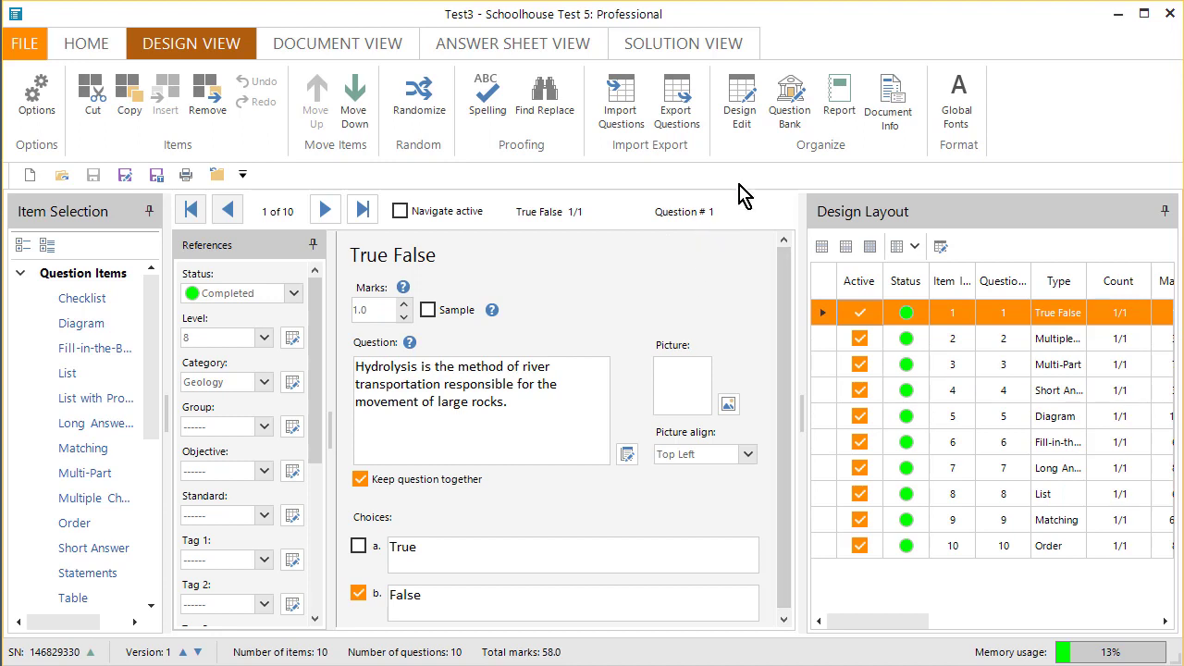
Load the 20 Geology Sample V5.tst questions into the Question Bank and bring up Custom Selection.
click(791, 111)
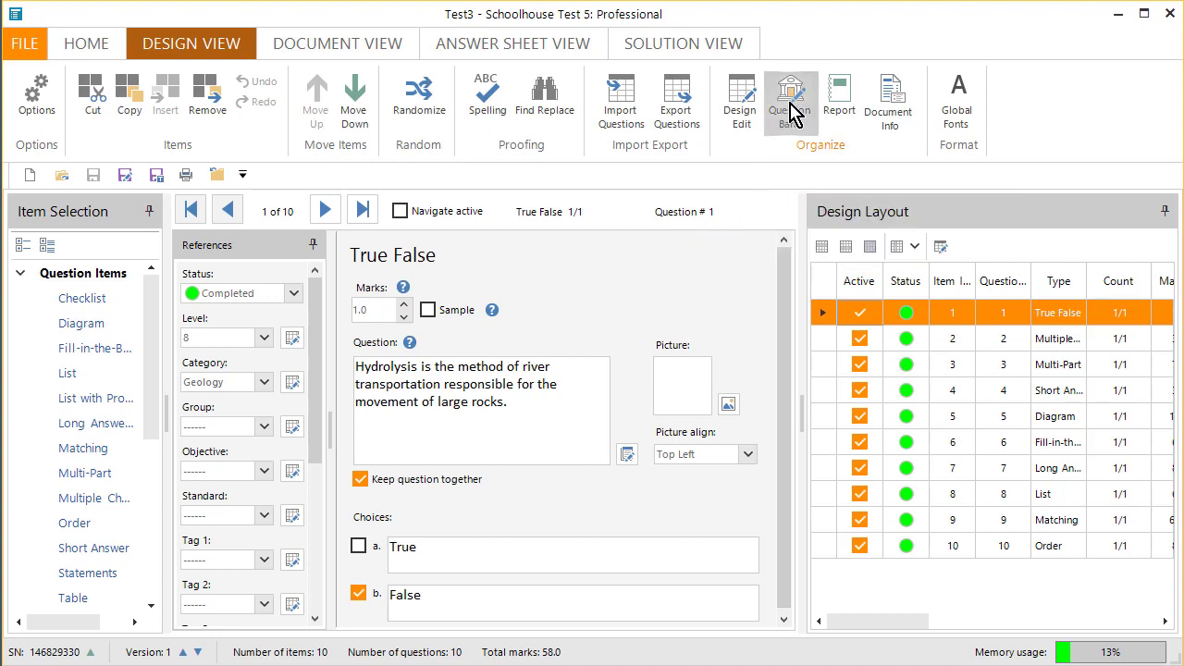
click(791, 111)
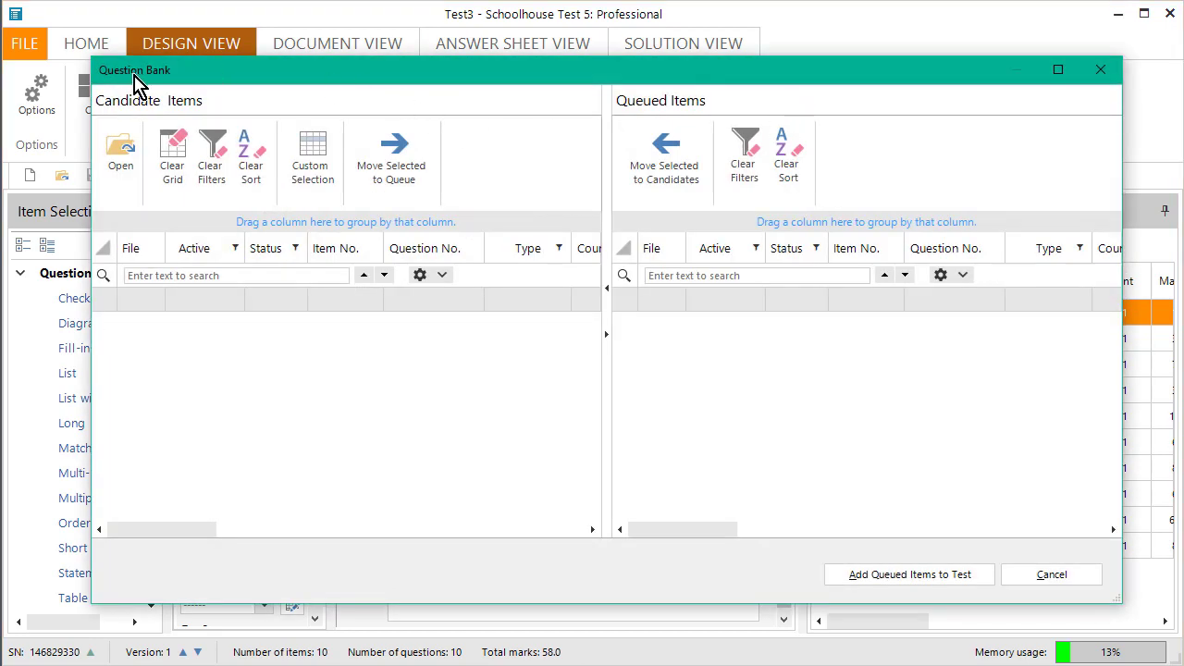
click(130, 153)
click(123, 155)
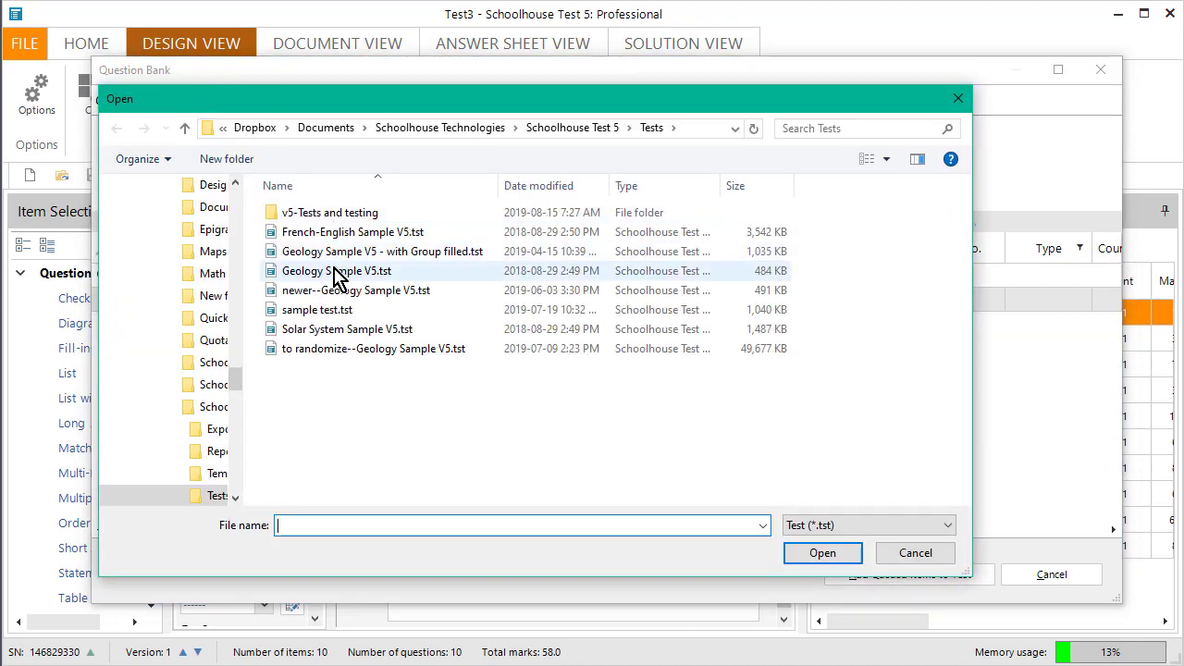
click(338, 271)
click(845, 556)
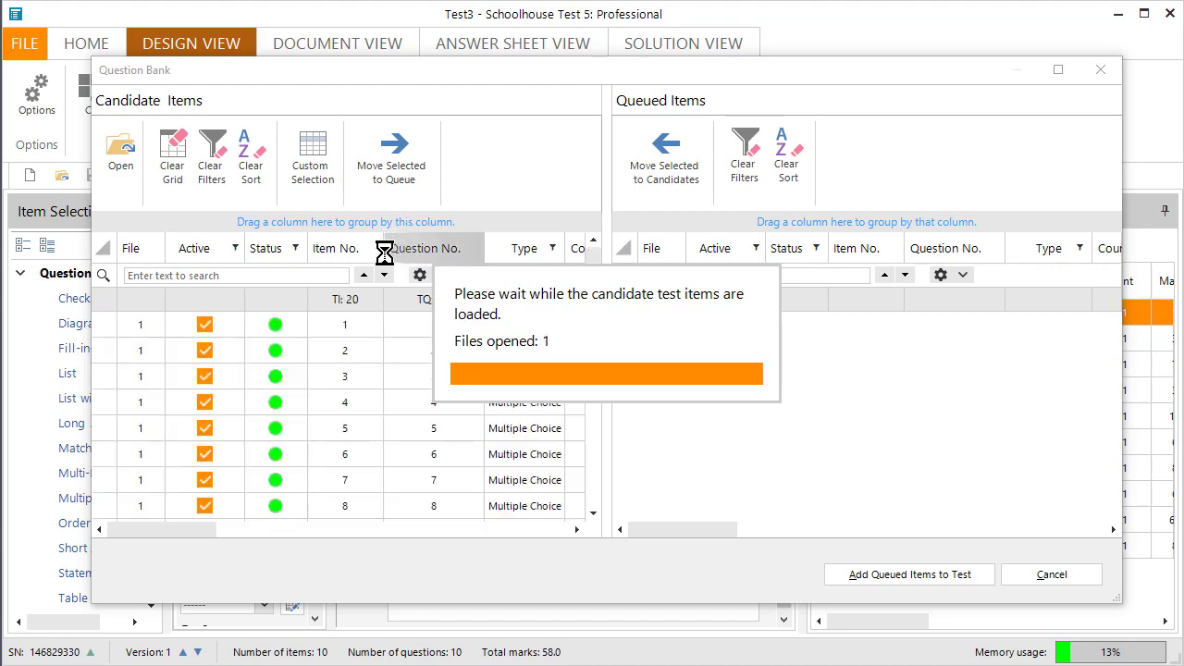
click(314, 162)
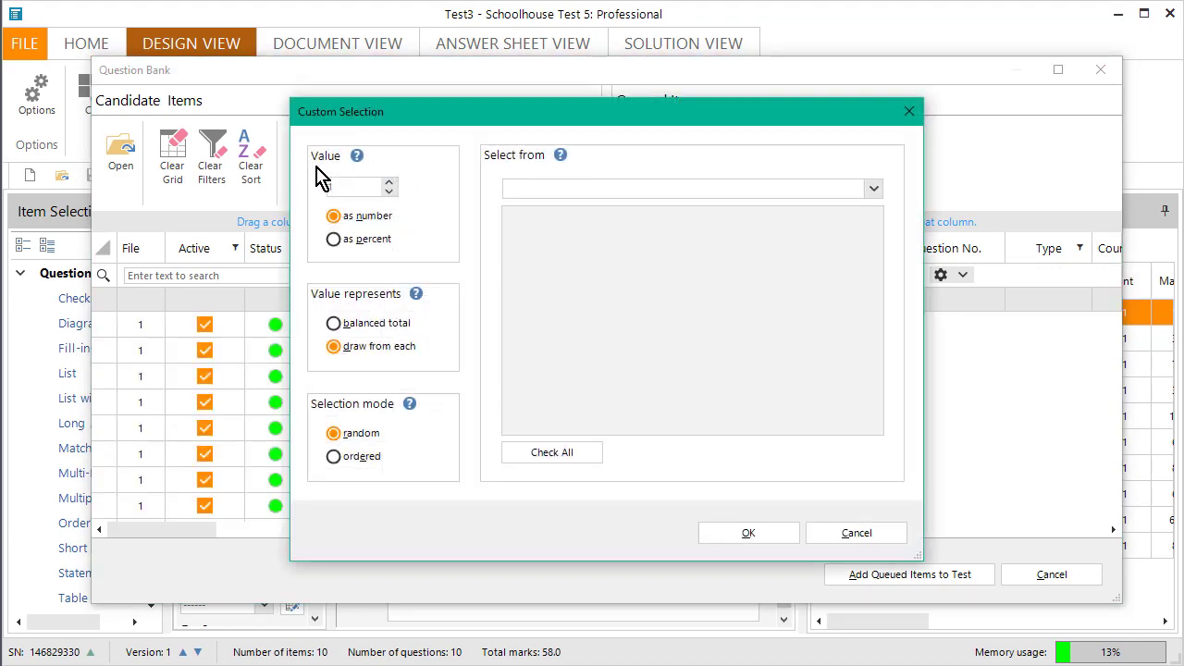